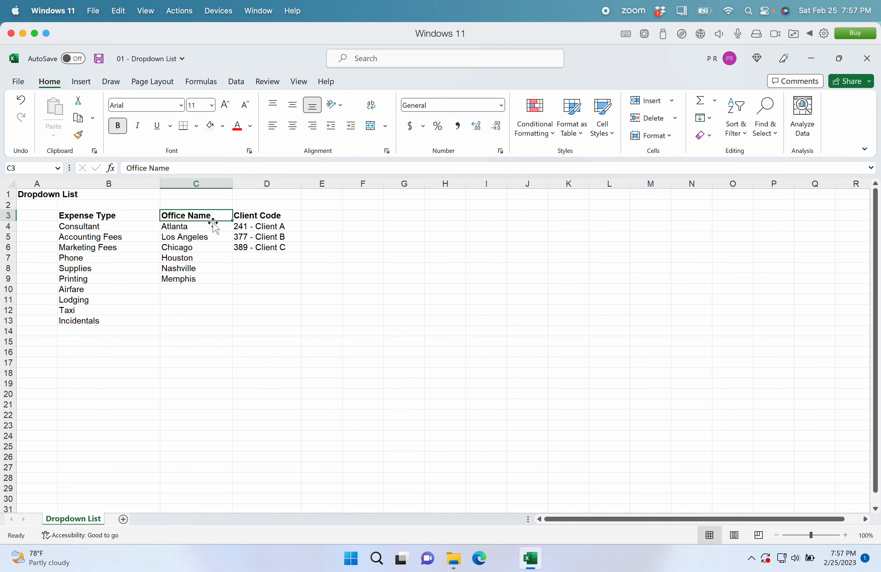
Add Meals at the end of the Expense Type list in B14 and Boston at the end of the Office Name list in C10
left_click(266, 216)
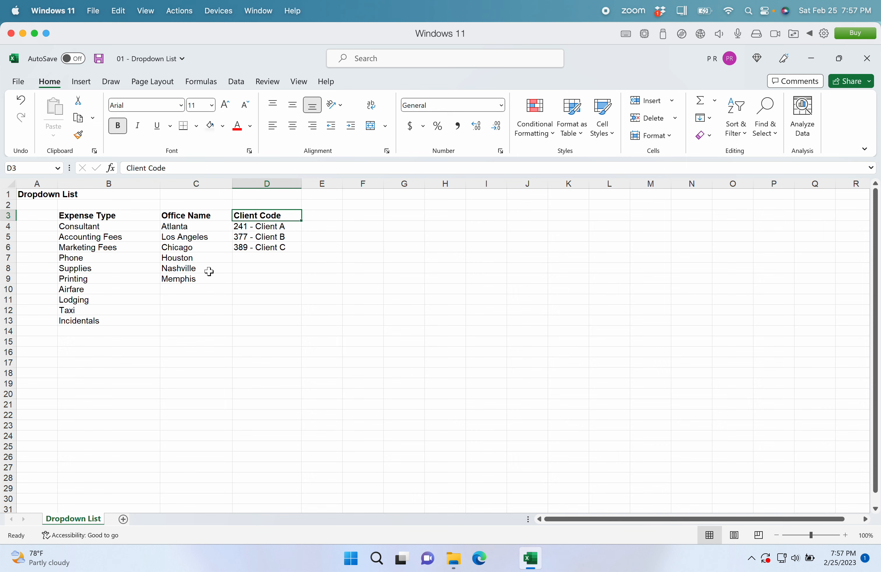
left_click(88, 332)
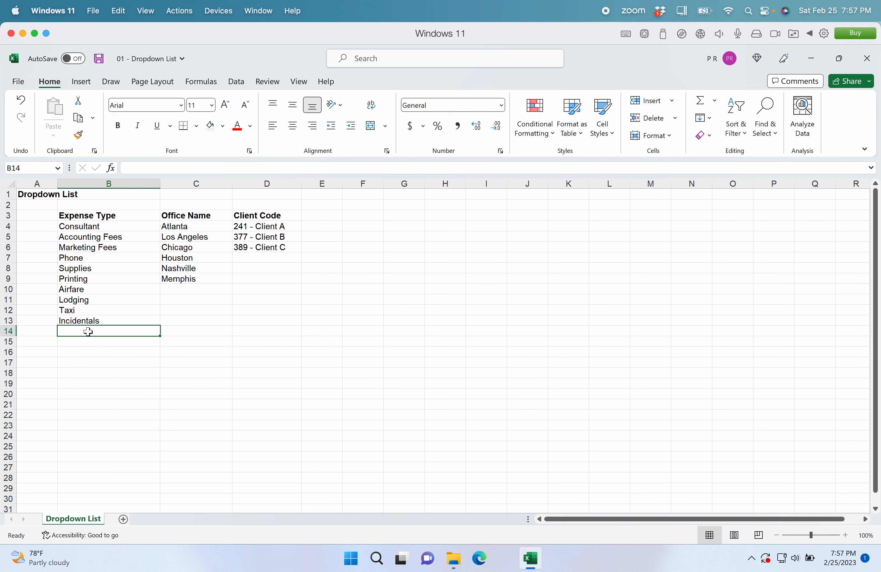
type("Meals")
key("Return")
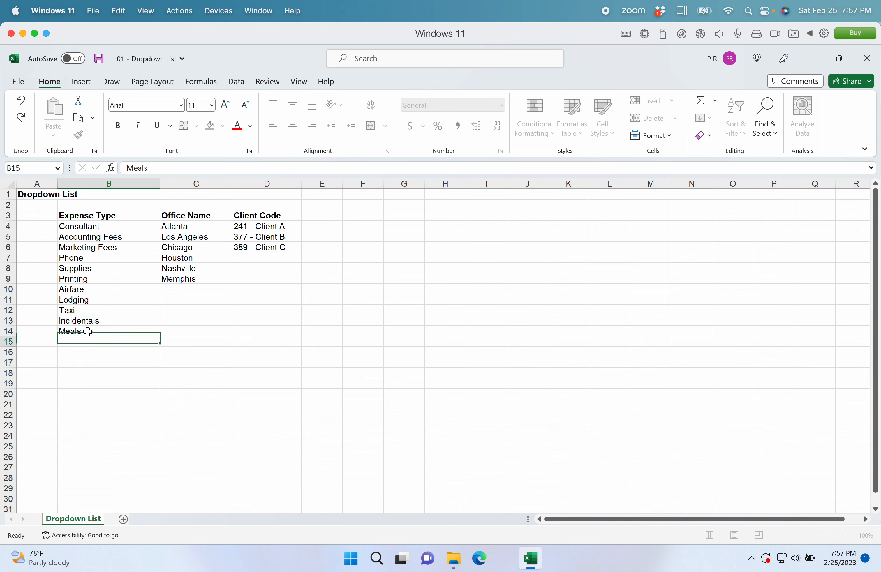
left_click(182, 289)
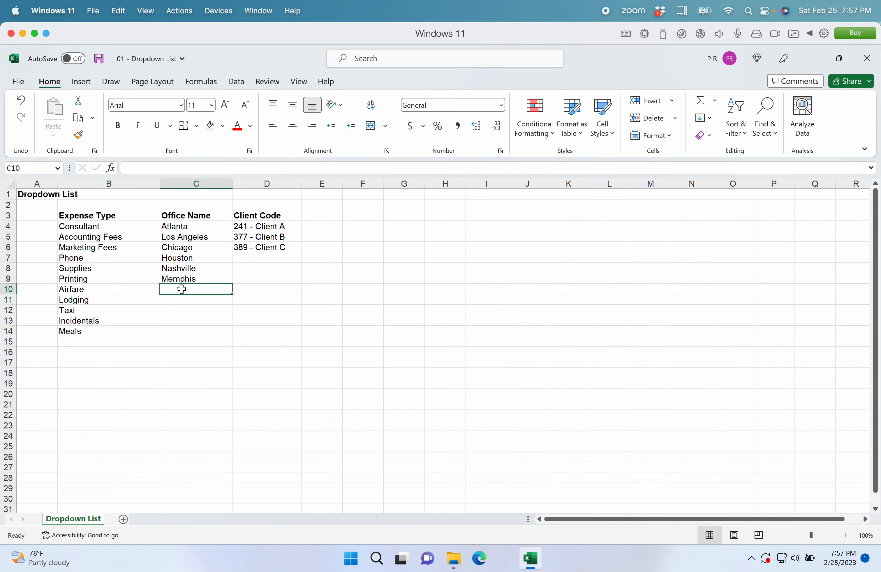
type("Boston")
key("Return")
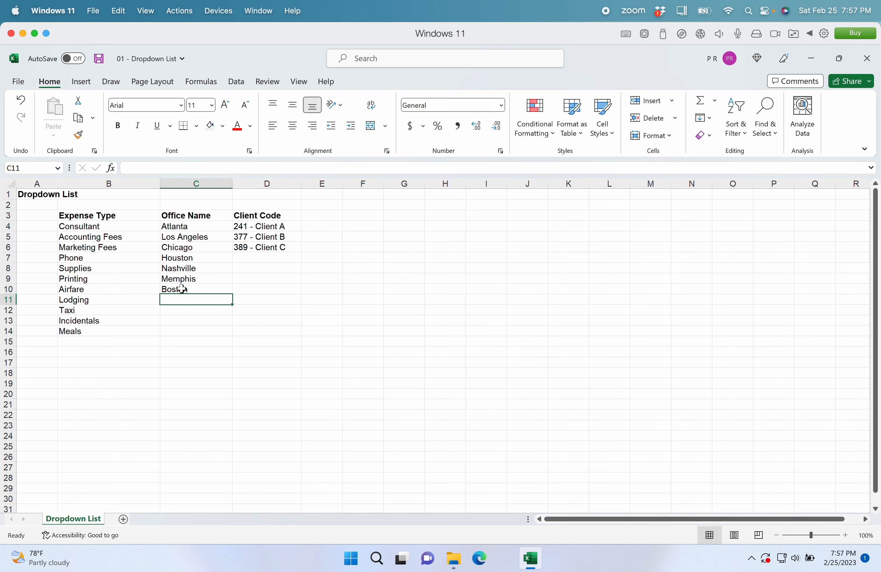
Add the entry "999 - Unknown" below the last client in the Client Code list, in cell D7
left_click(259, 257)
type("999 - Un")
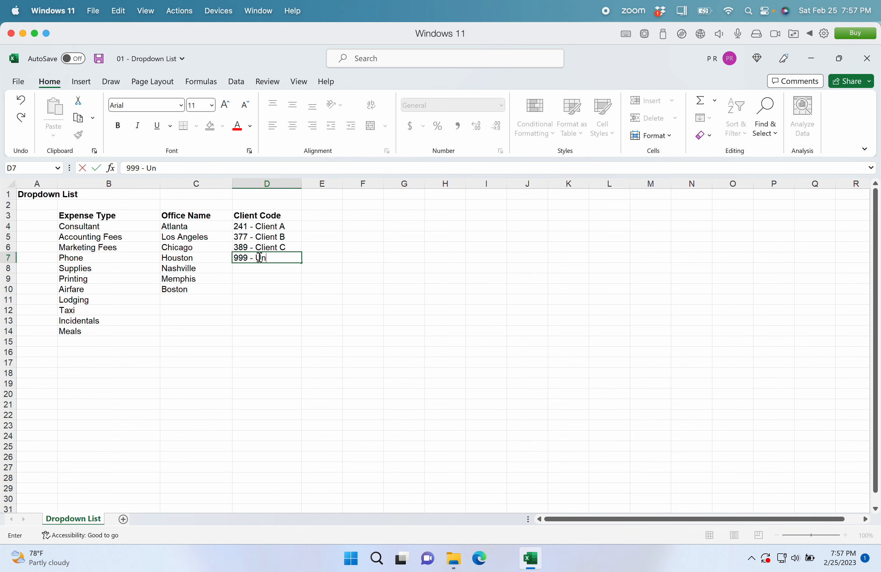
type("knwi")
key("BackSpace")
key("BackSpace")
key("BackSpace")
type("own")
key("Return")
Enter a text placeholder "--" as the last item of each list, in cells B15, C11 and D8
left_click(98, 339)
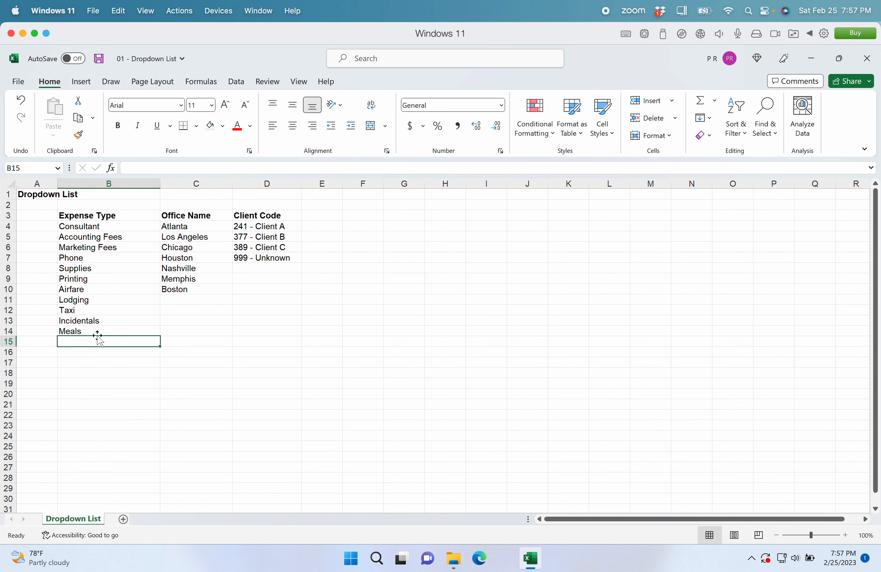
type("'--")
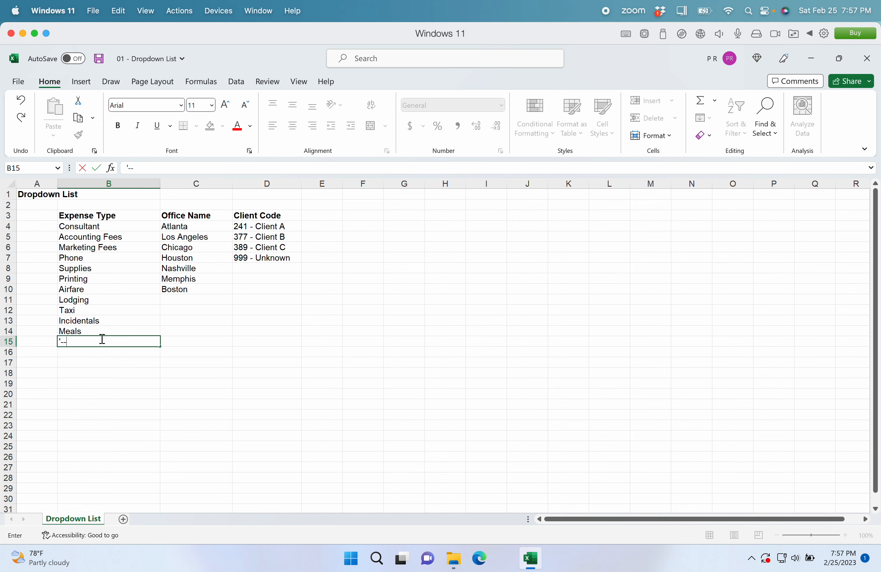
key("Return")
left_click(178, 299)
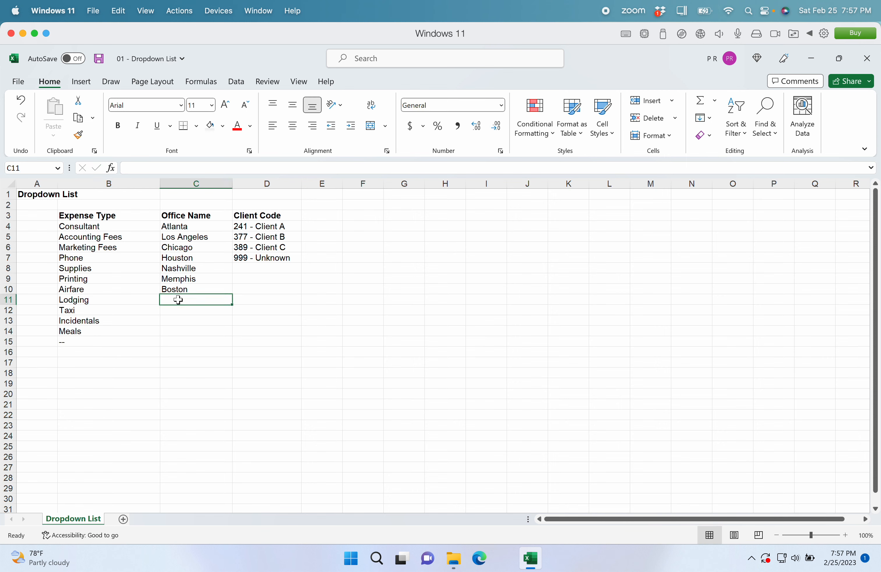
type("'")
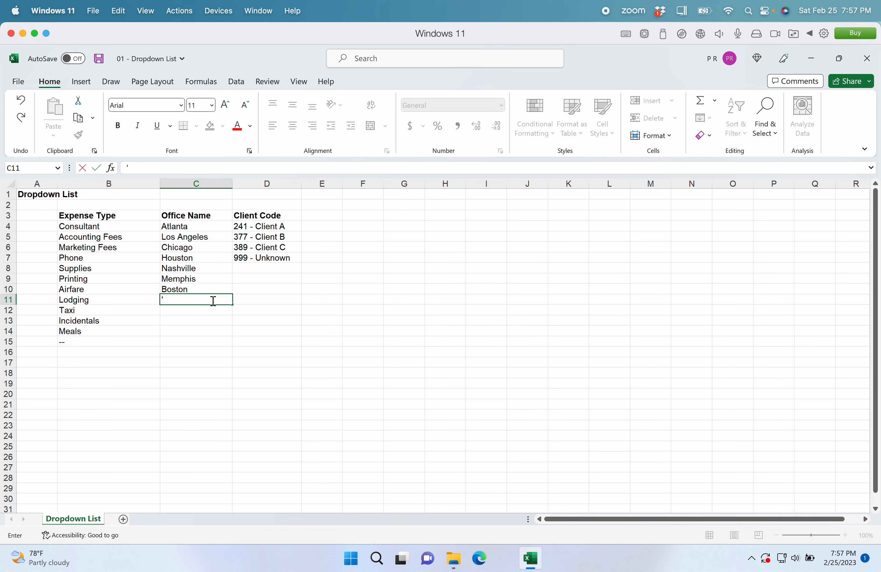
type("--")
left_click(213, 301)
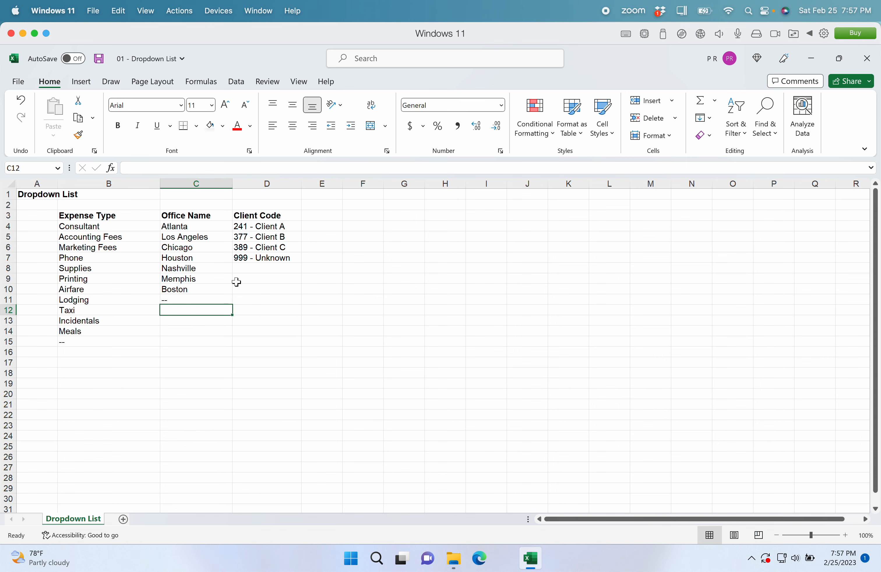
left_click(248, 267)
type("'--")
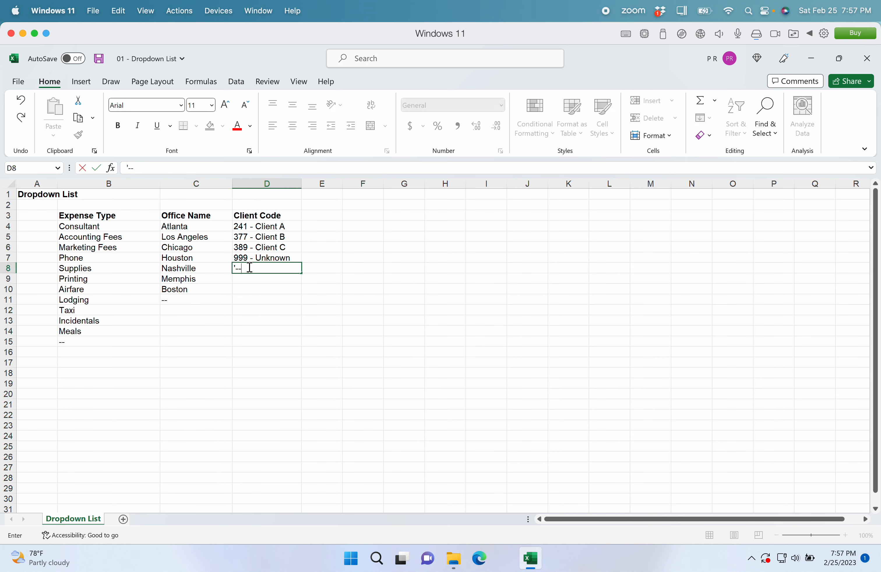
key("Return")
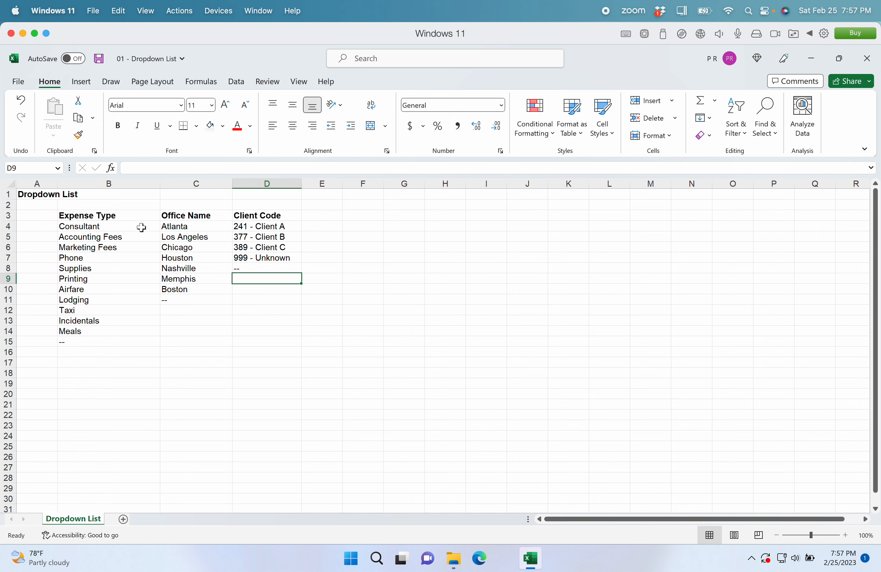
Copy the three list headers from B3:D3 to G3:I3 and widen columns G to I equally so the headers fit
left_click(133, 217)
left_click_drag(133, 217, 241, 217)
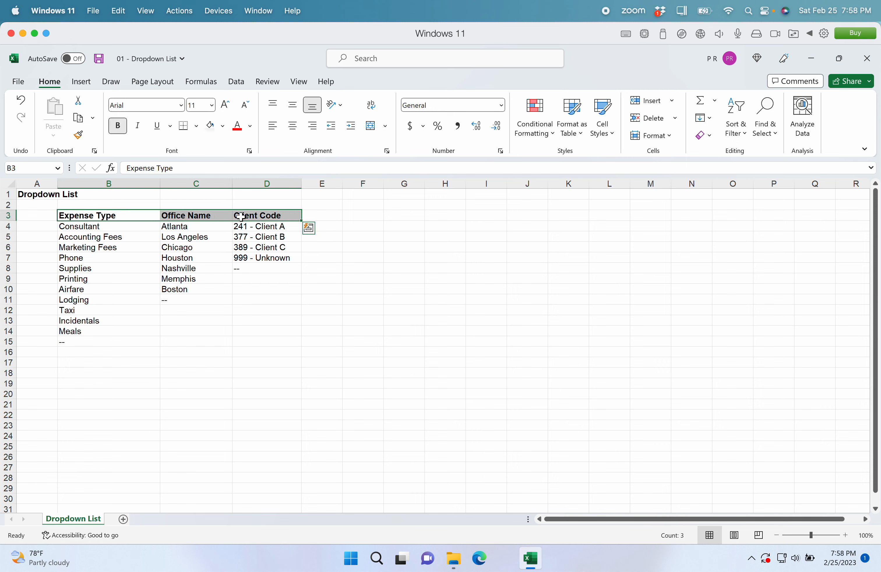
key("ctrl+c")
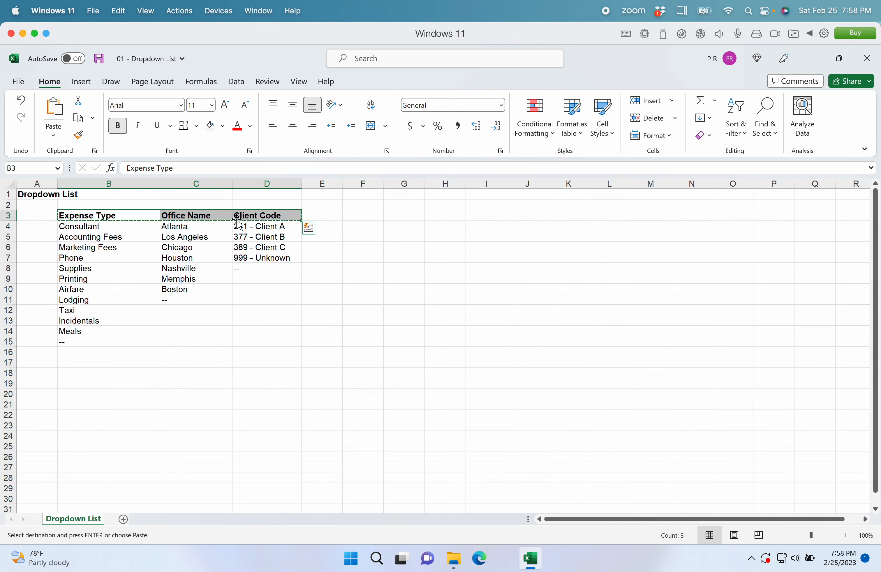
left_click(406, 214)
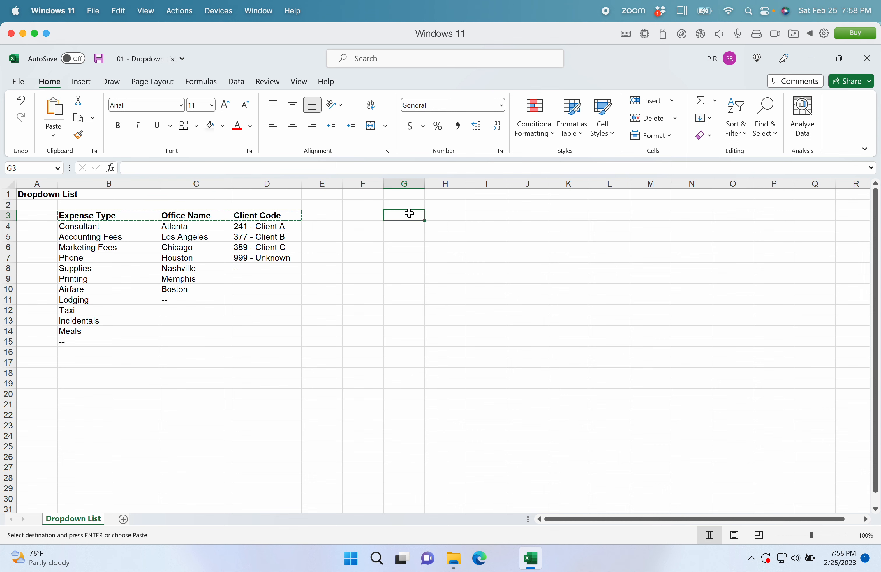
key("ctrl+v")
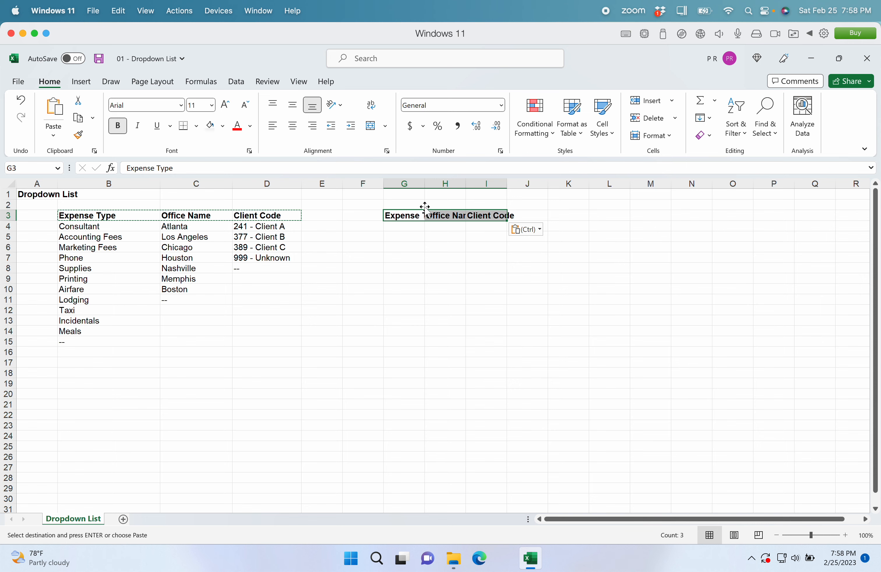
left_click_drag(412, 182, 508, 190)
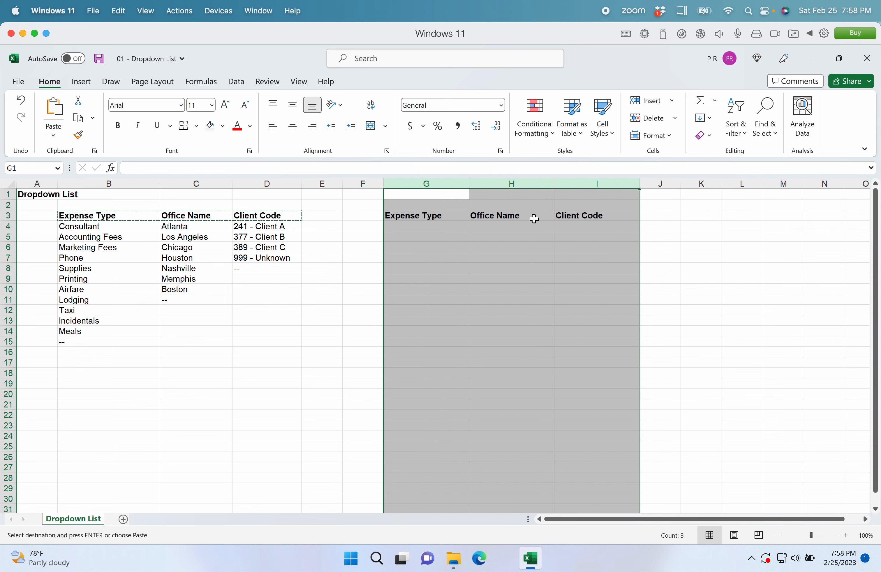
left_click(486, 268)
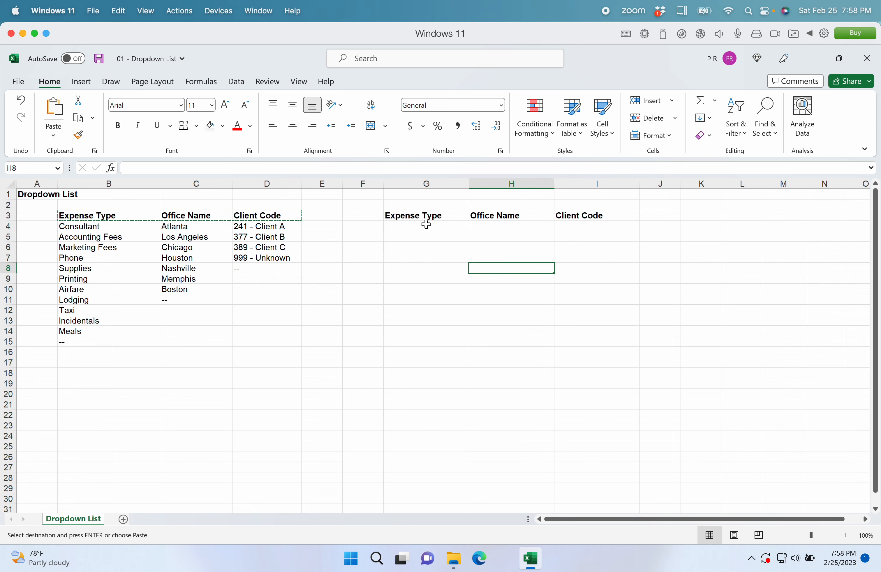
Shade the input cells G4:I16 under the copied headers with a light gray fill
left_click_drag(426, 225, 430, 349)
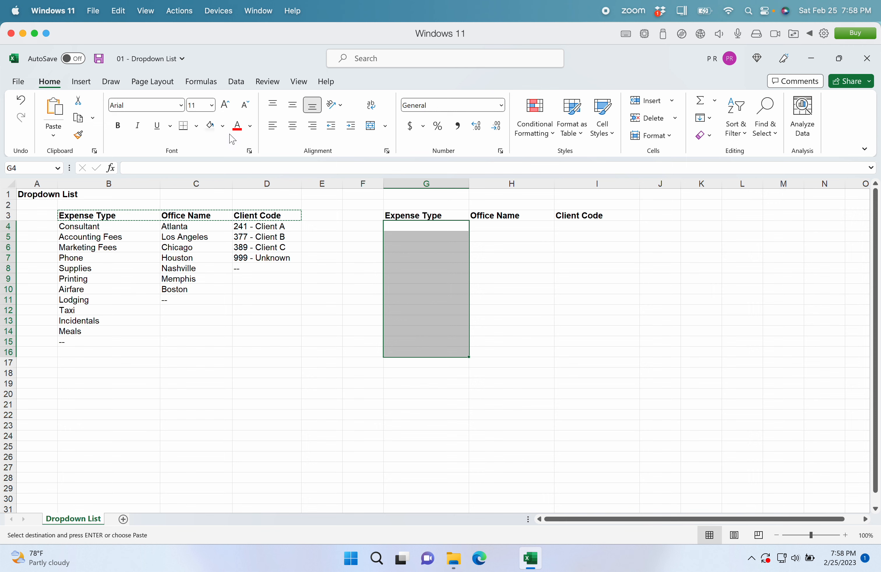
left_click(223, 127)
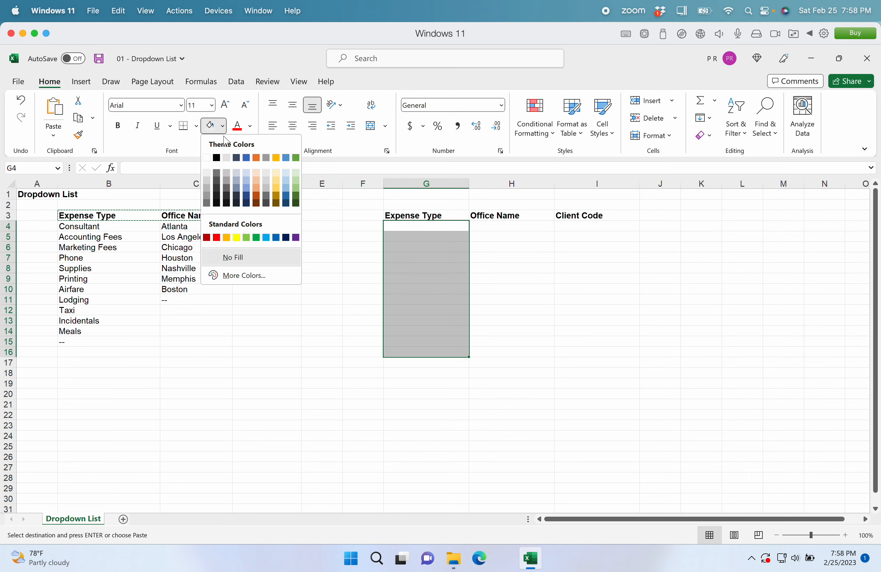
left_click(210, 174)
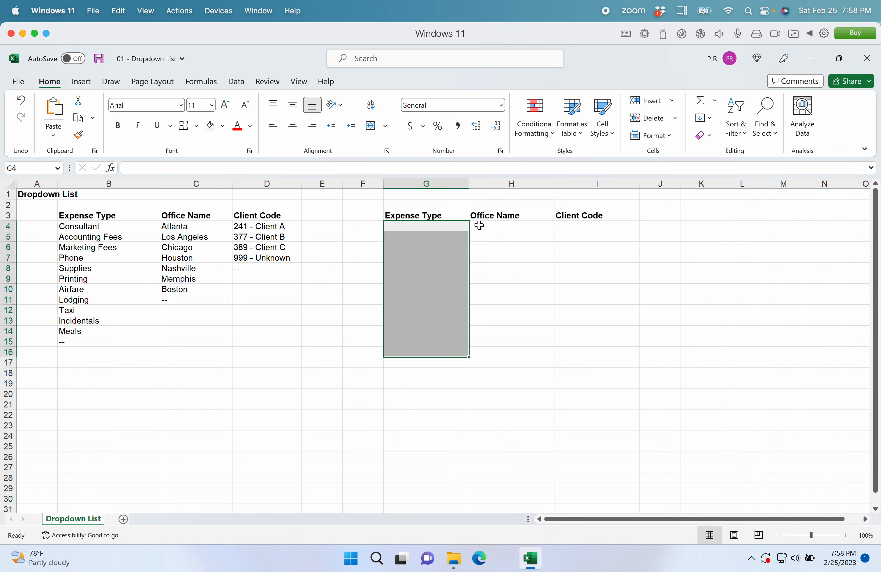
left_click_drag(479, 226, 564, 350)
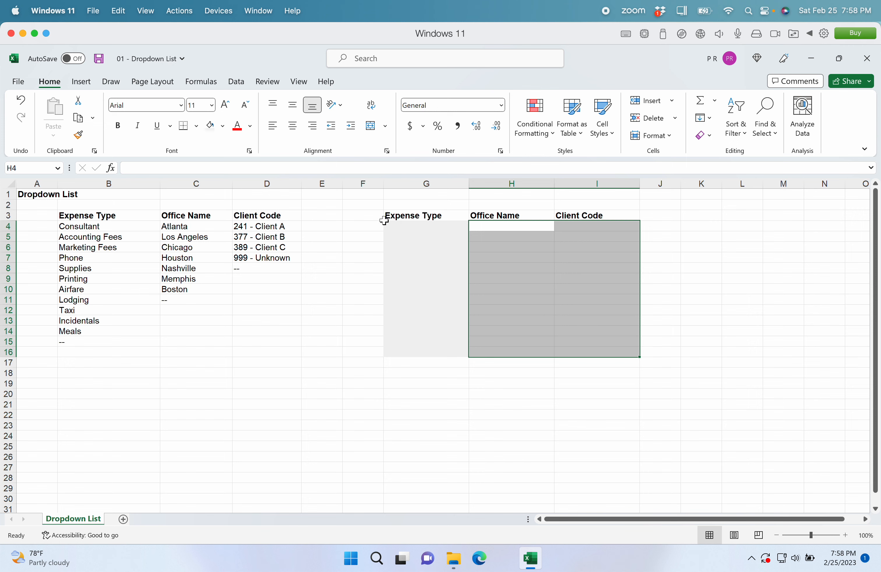
left_click(211, 128)
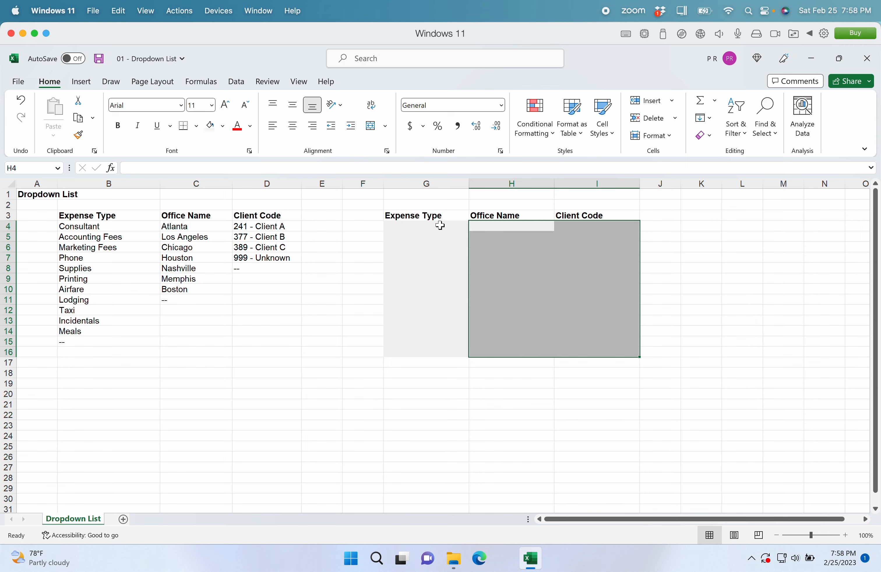
Apply list data validation to G4:G16 under Expense Type, using =$B$4:$B$15 as the source
left_click_drag(440, 225, 436, 350)
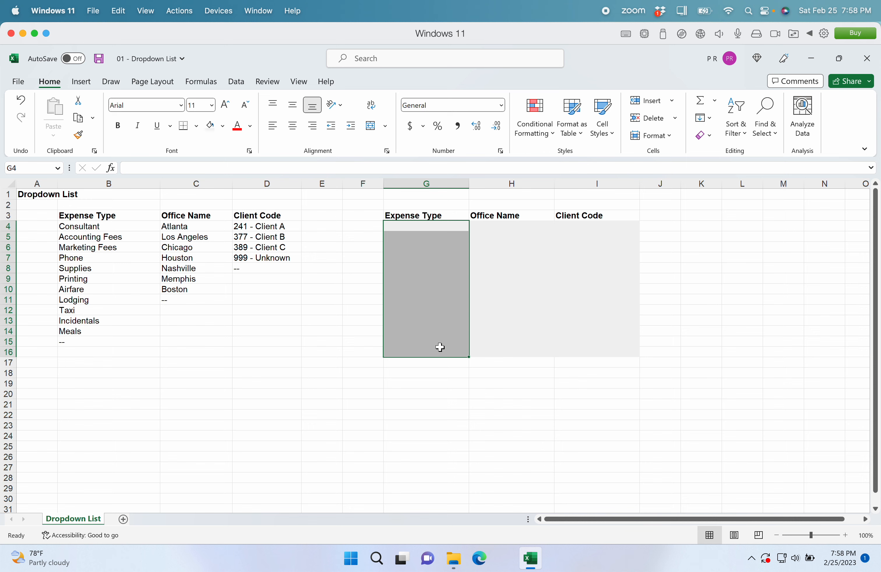
left_click(243, 90)
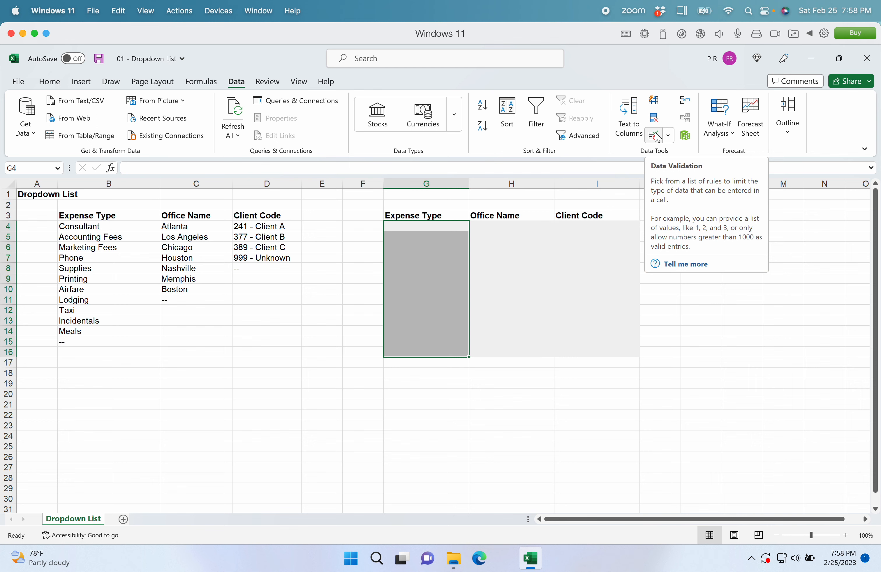
left_click(656, 136)
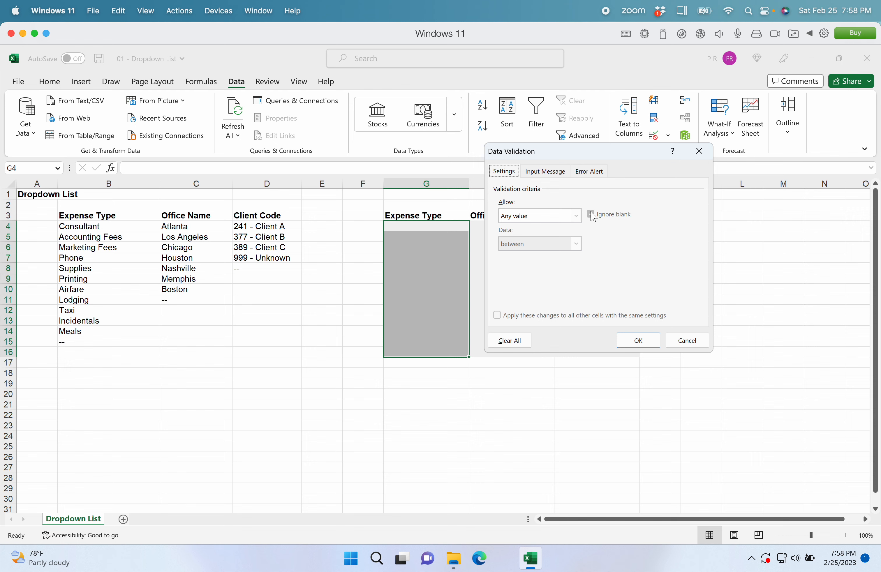
left_click(576, 216)
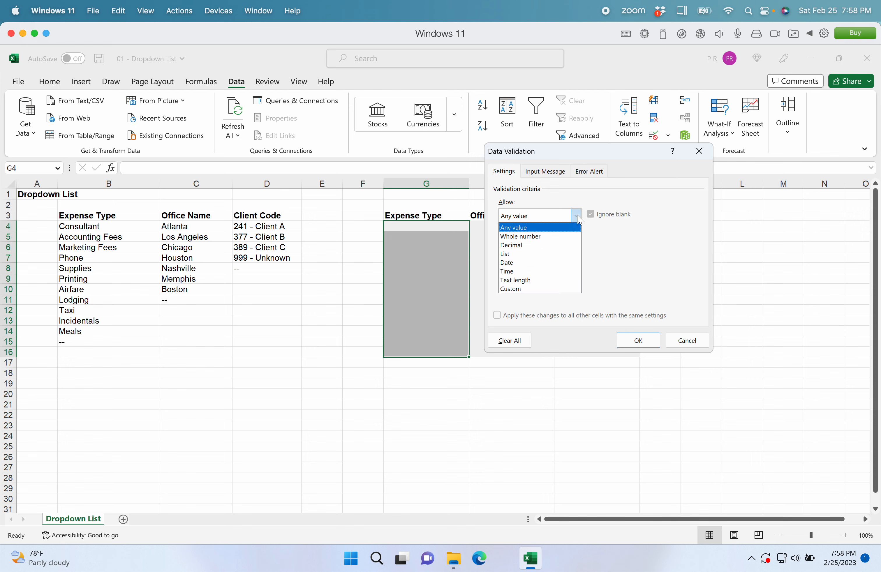
left_click(532, 255)
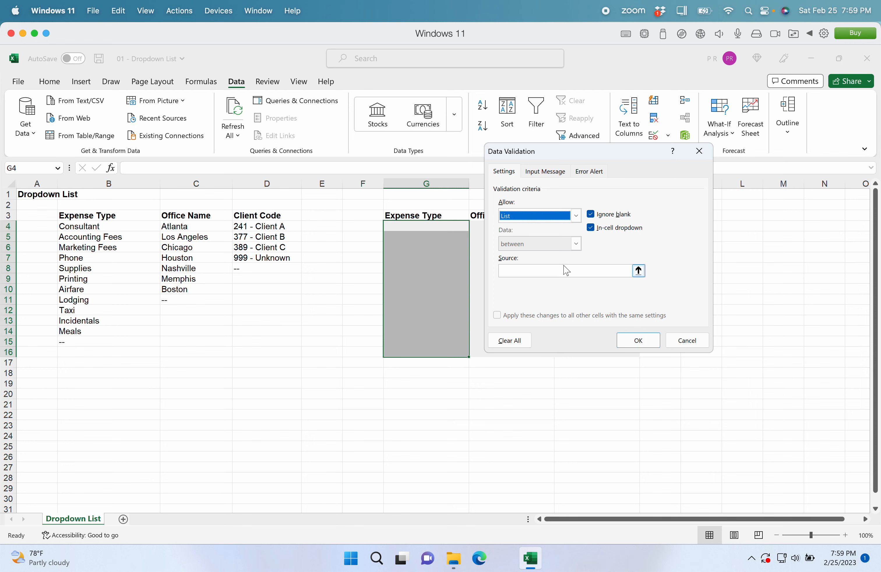
left_click(555, 270)
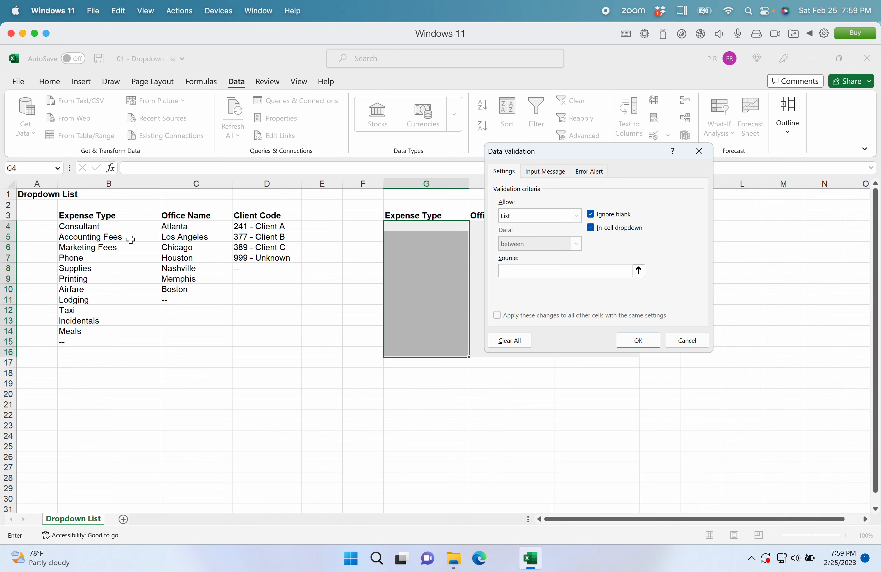
left_click(115, 227)
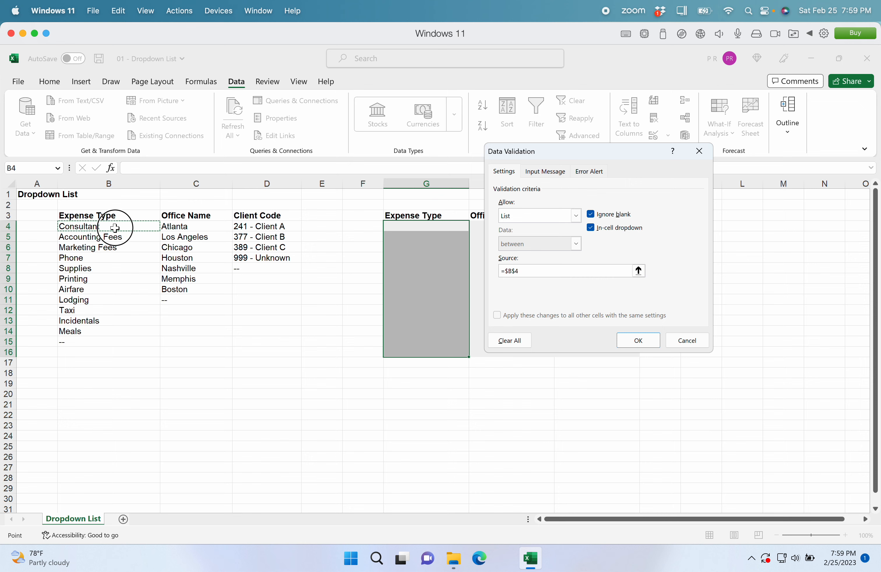
left_click_drag(115, 228, 98, 338)
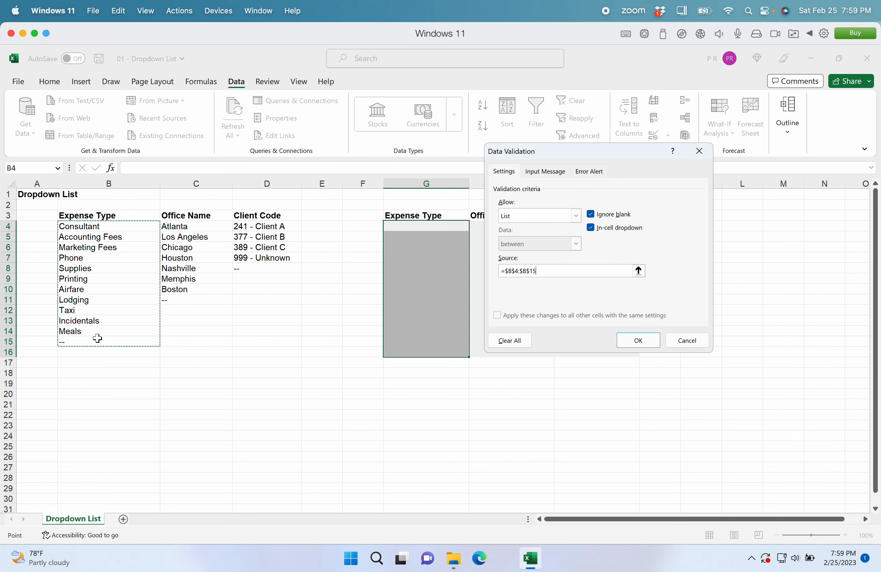
left_click(637, 342)
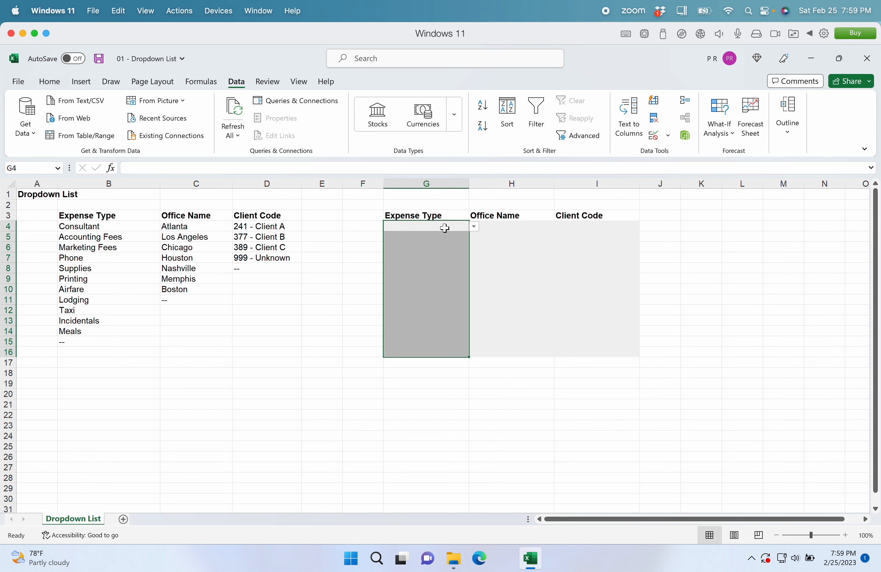
Choose Printing from the Expense Type dropdown in cell G4
left_click(475, 227)
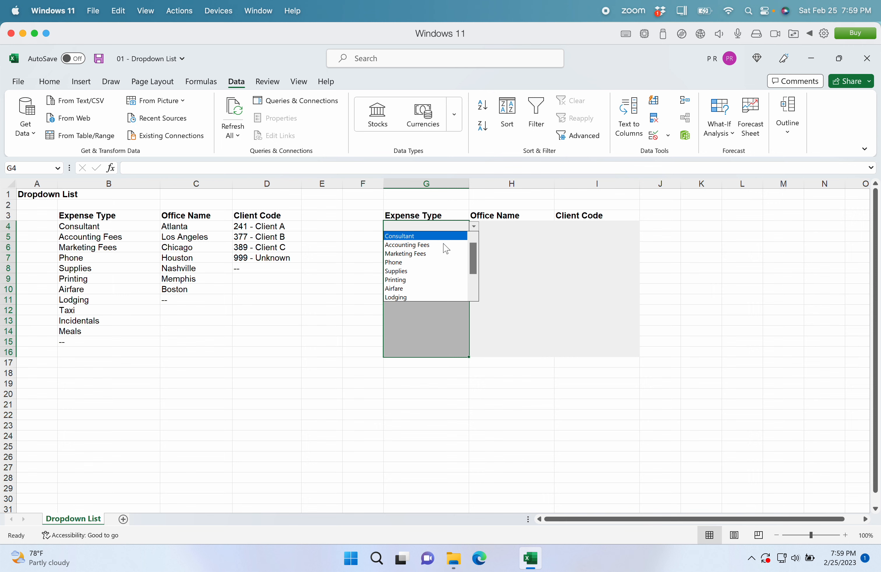
left_click_drag(474, 253, 481, 299)
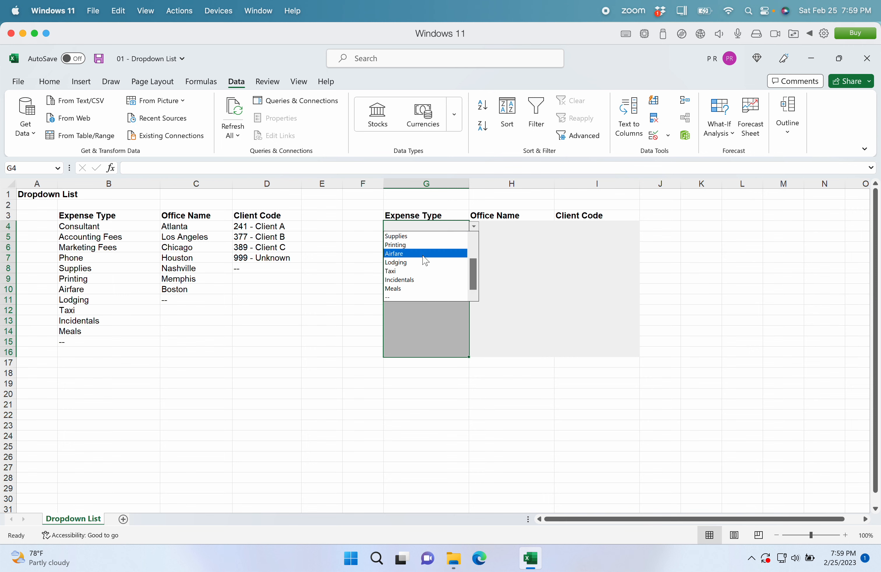
left_click(420, 247)
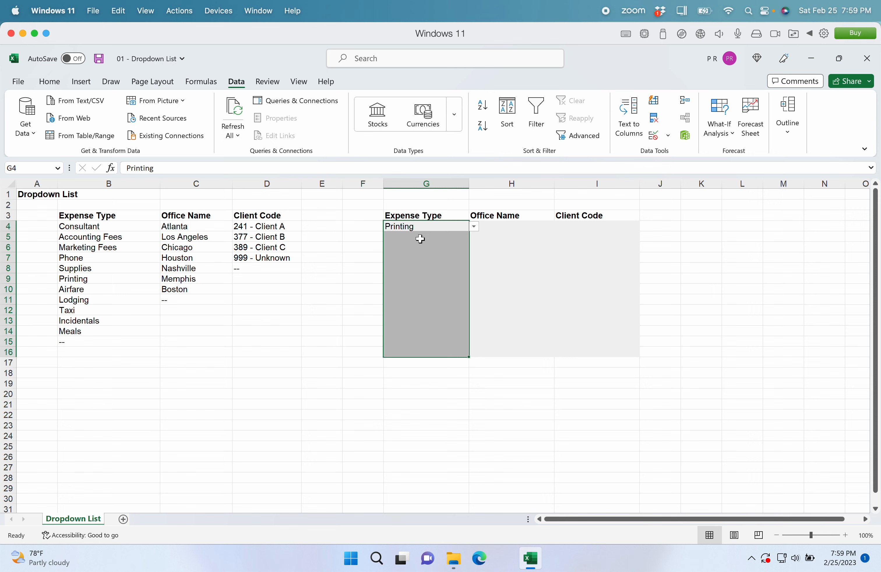
Check that the dropdown is available in lower Expense Type cells and choose Consultant in G16
left_click(420, 248)
left_click(420, 259)
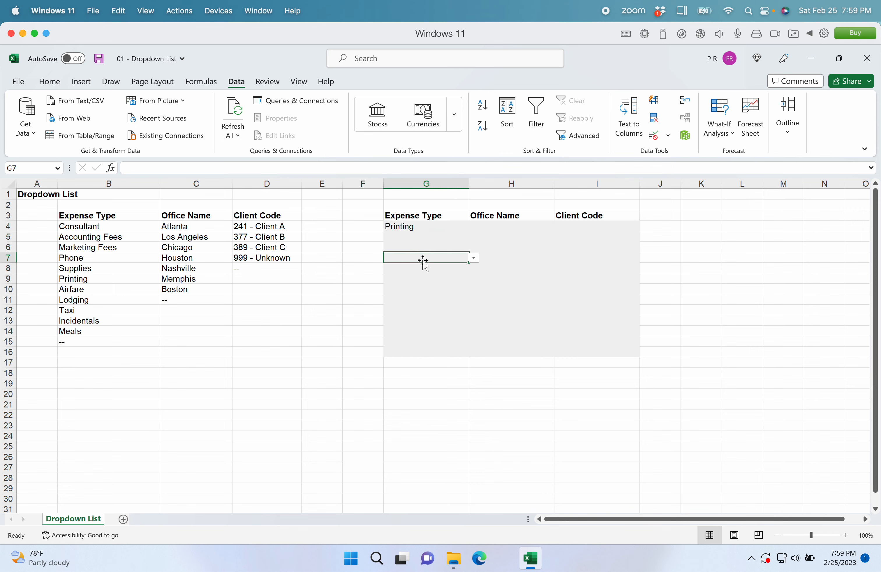
left_click(426, 271)
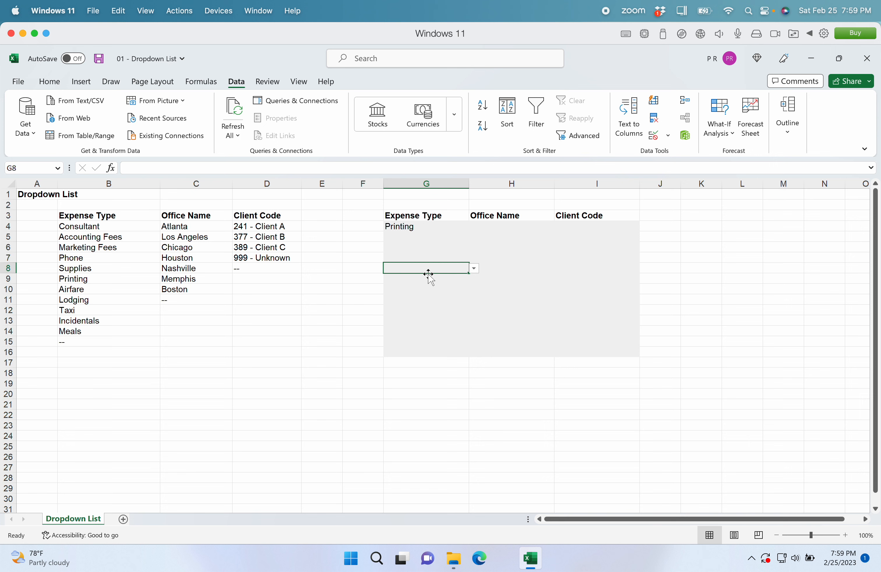
left_click(432, 352)
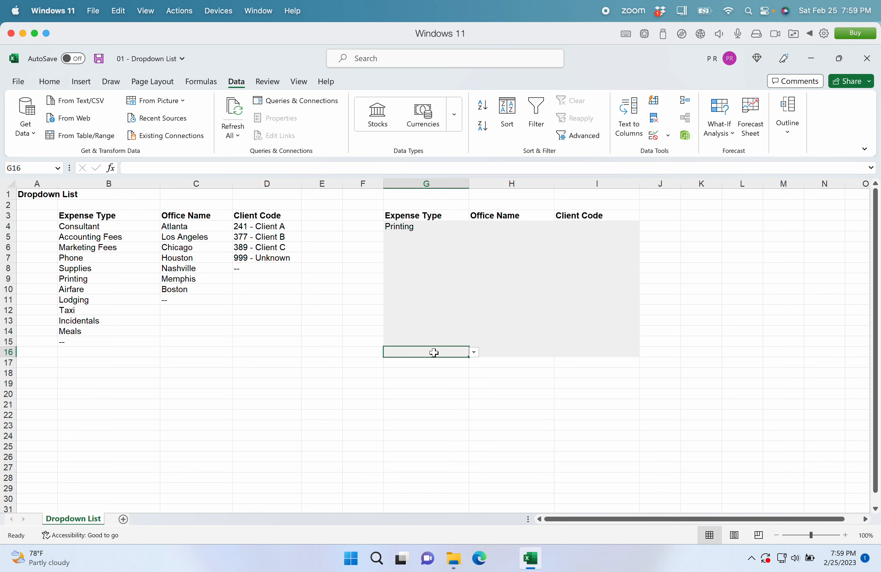
left_click(473, 353)
left_click(439, 363)
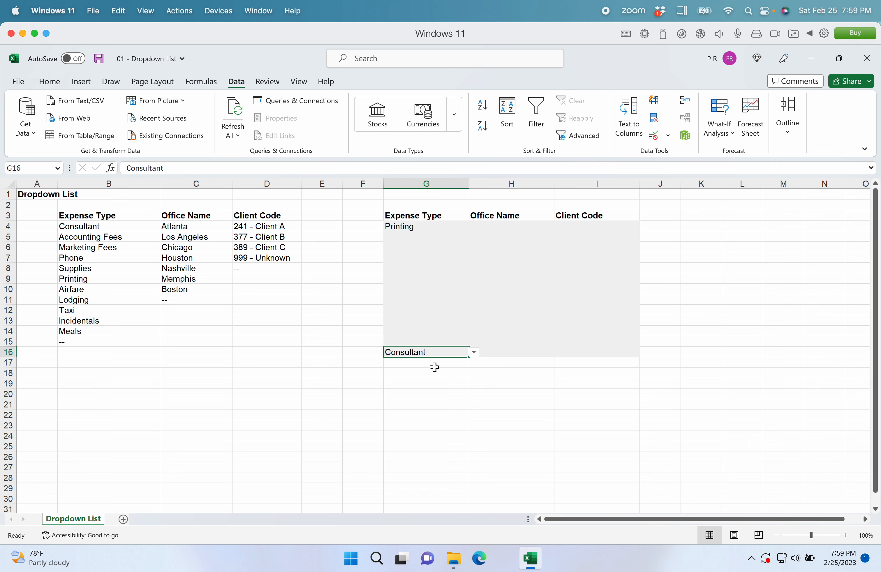
Apply list data validation to H4:H16 under Office Name, using =$C$4:$C$11 as the source
left_click(501, 226)
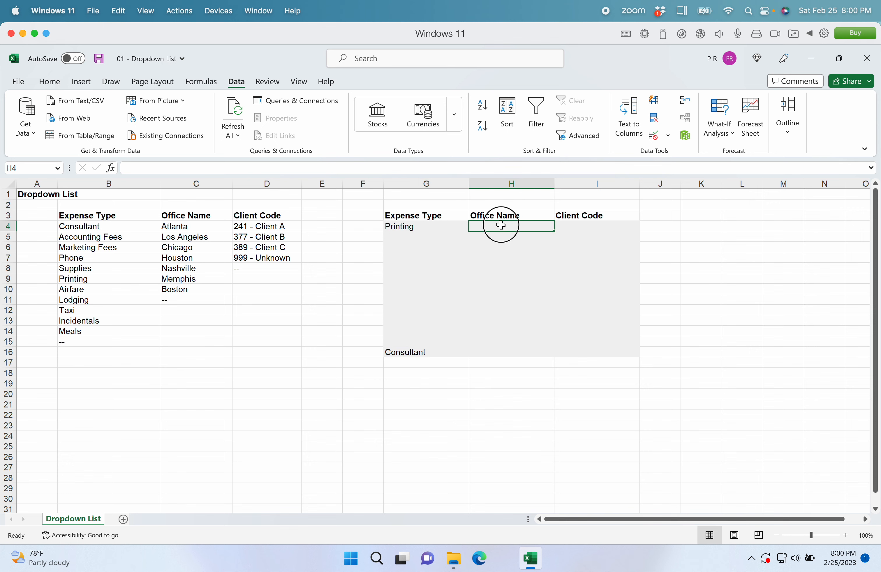
left_click_drag(501, 225, 509, 352)
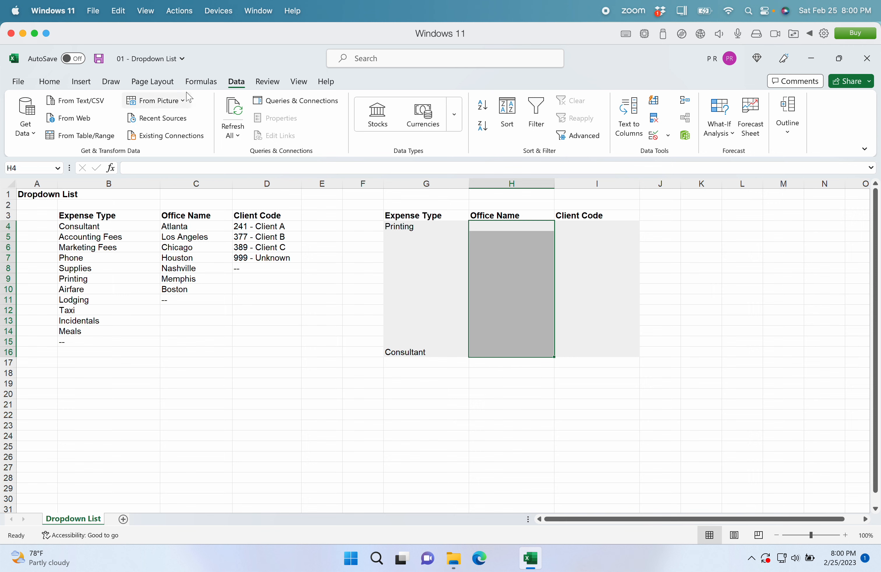
left_click(240, 85)
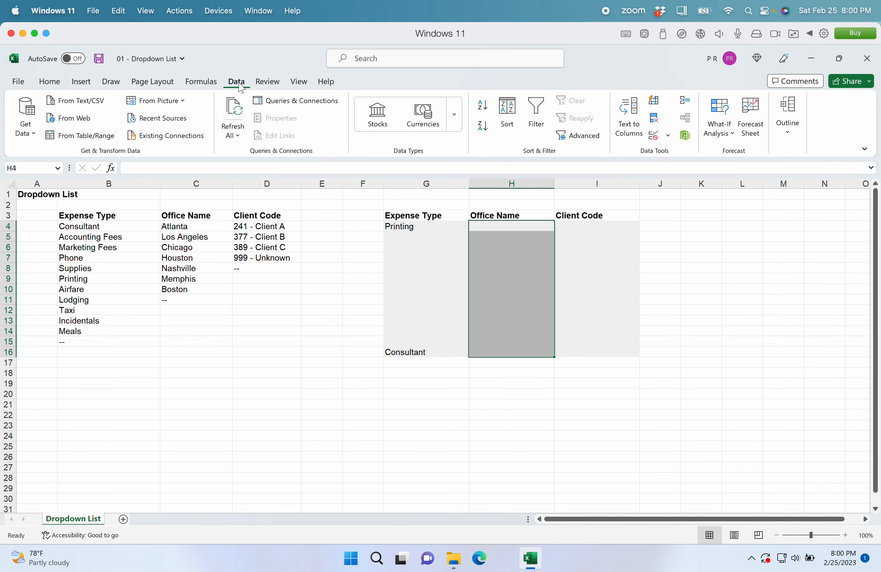
left_click(656, 136)
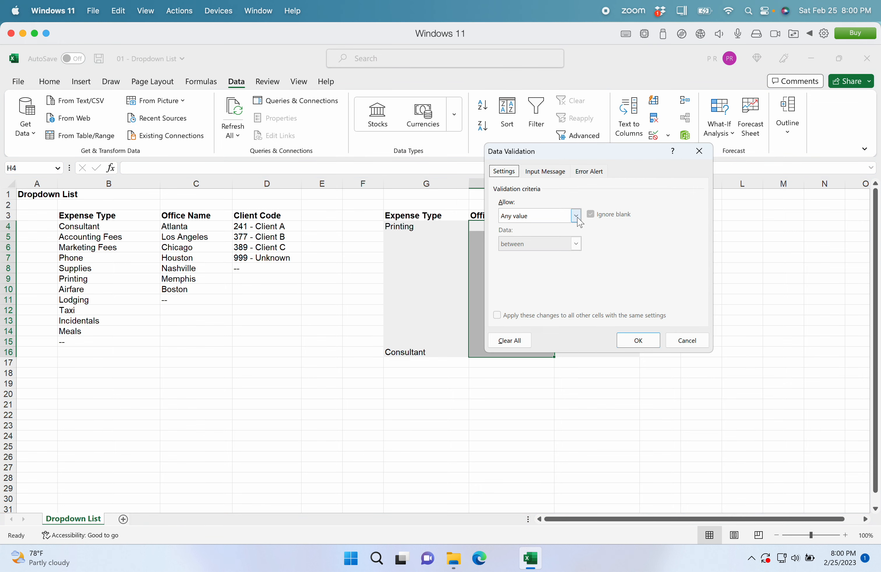
left_click(578, 218)
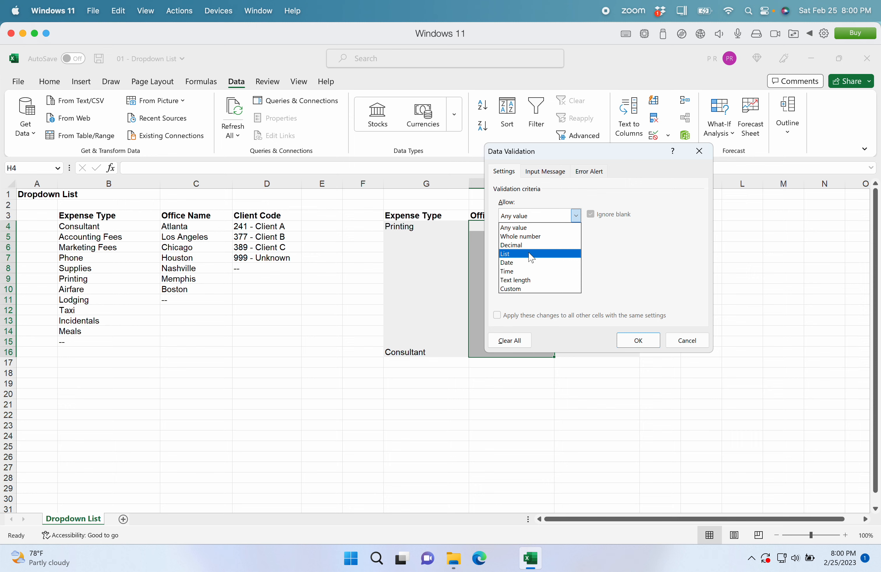
left_click(550, 255)
left_click(532, 271)
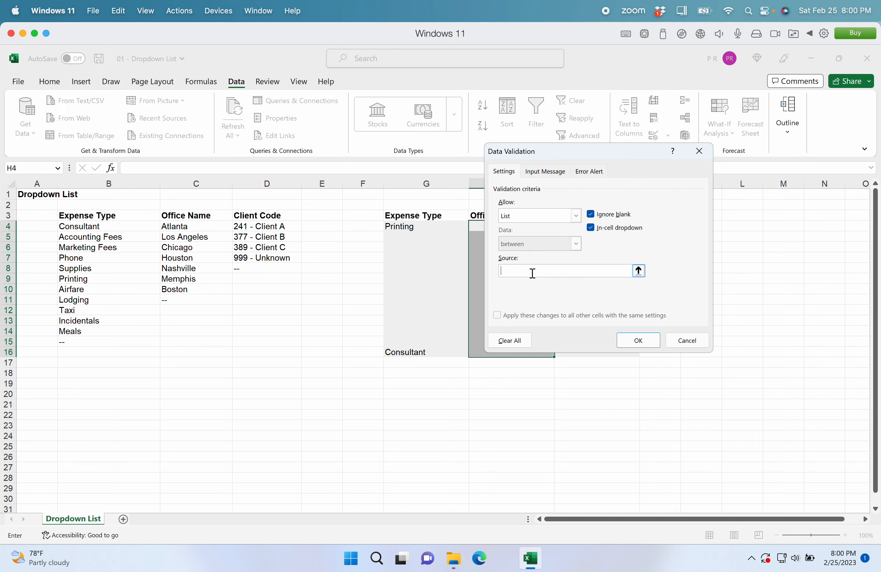
left_click_drag(174, 227, 184, 299)
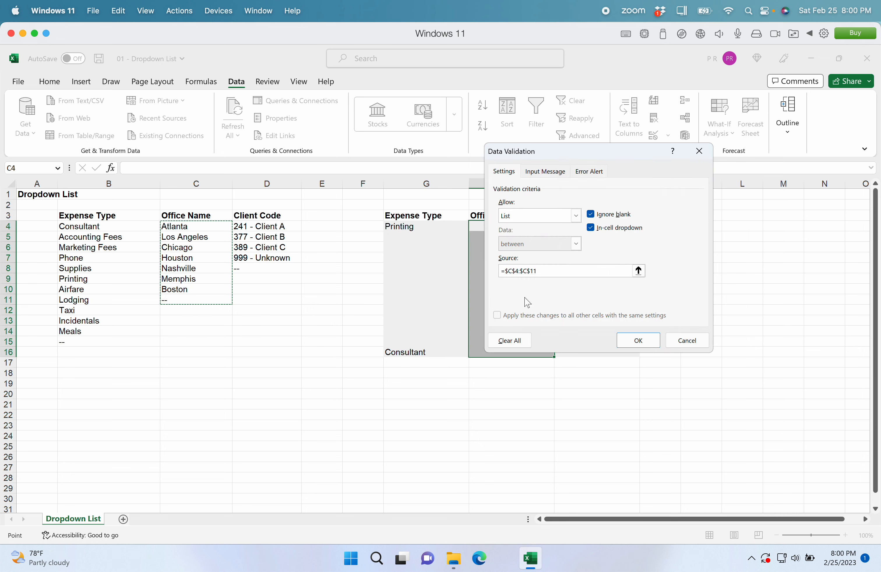
left_click(636, 341)
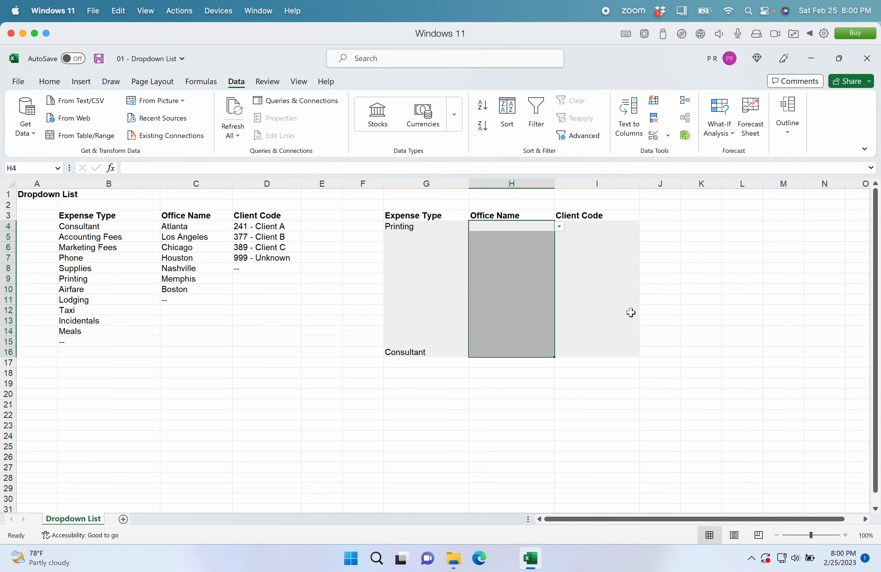
Apply list data validation to I4:I16 under Client Code, using the codes in D4:D8 as the source
left_click(591, 226)
left_click_drag(590, 225, 592, 351)
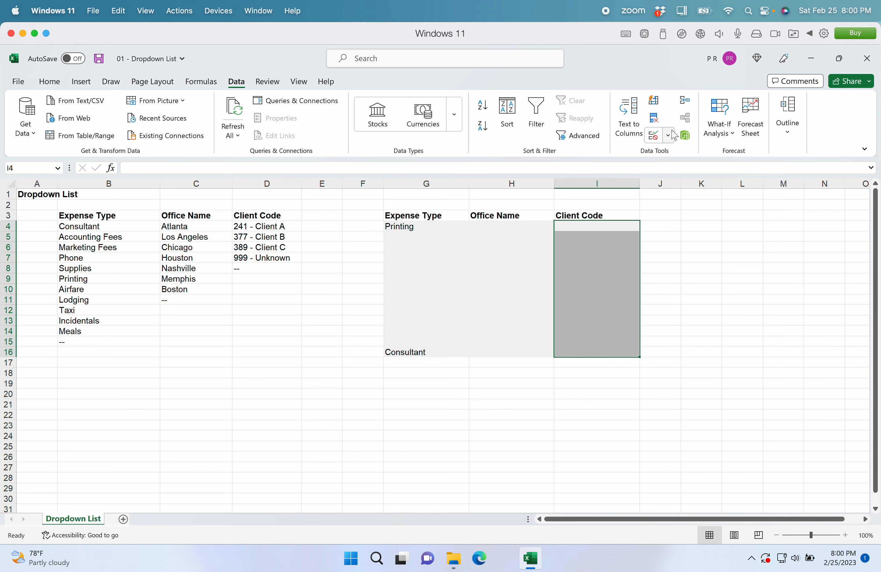
left_click(654, 137)
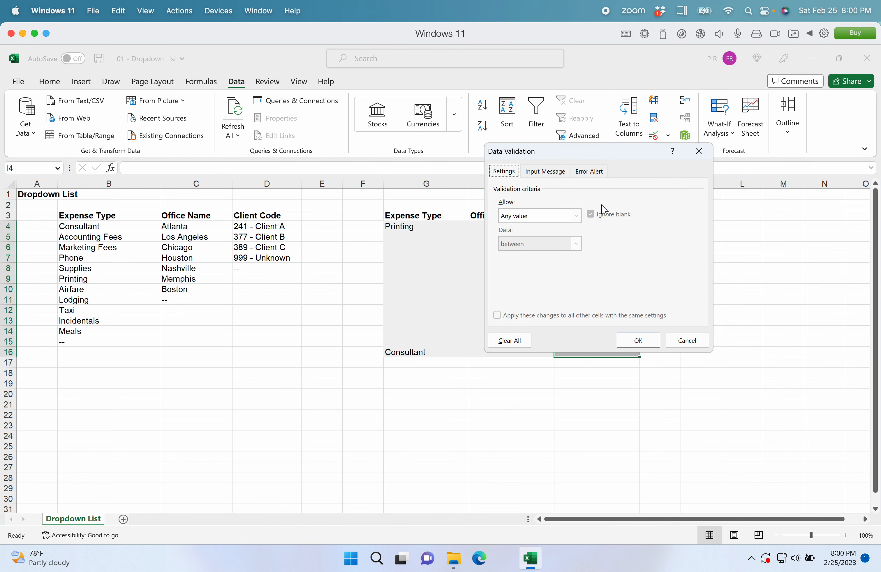
left_click(576, 215)
left_click(541, 254)
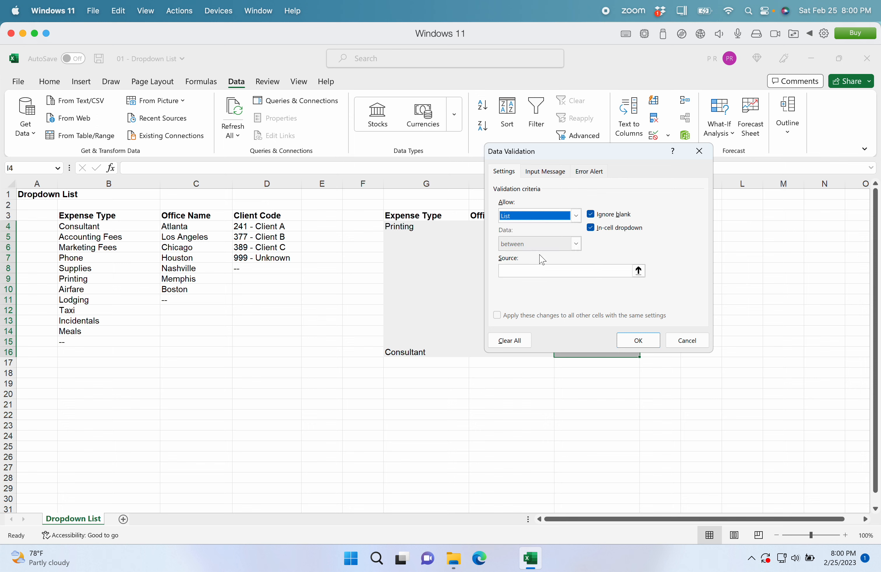
left_click(611, 271)
left_click_drag(260, 223, 259, 268)
left_click(635, 341)
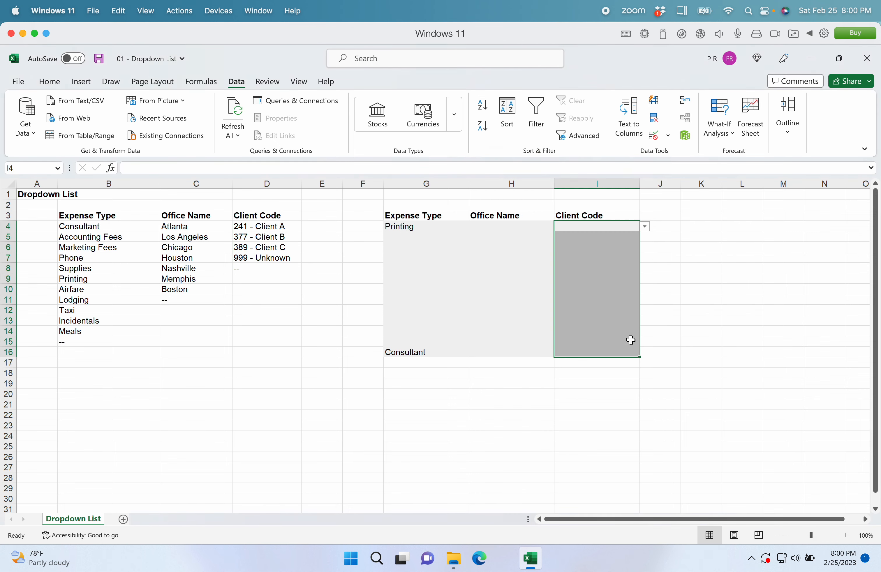
Choose Houston from the Office Name dropdown in H4 and 377 - Client B from the Client Code dropdown in I4
left_click(519, 225)
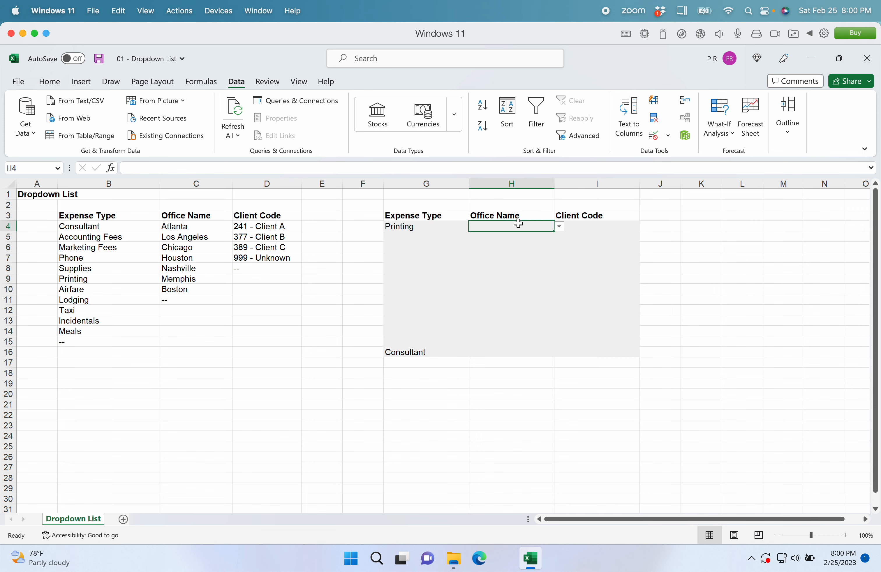
left_click(560, 227)
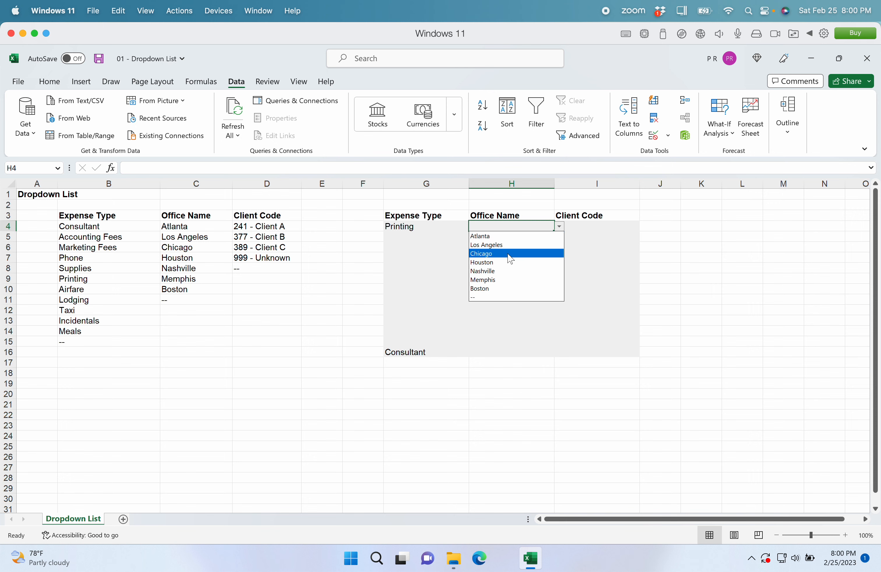
left_click(499, 262)
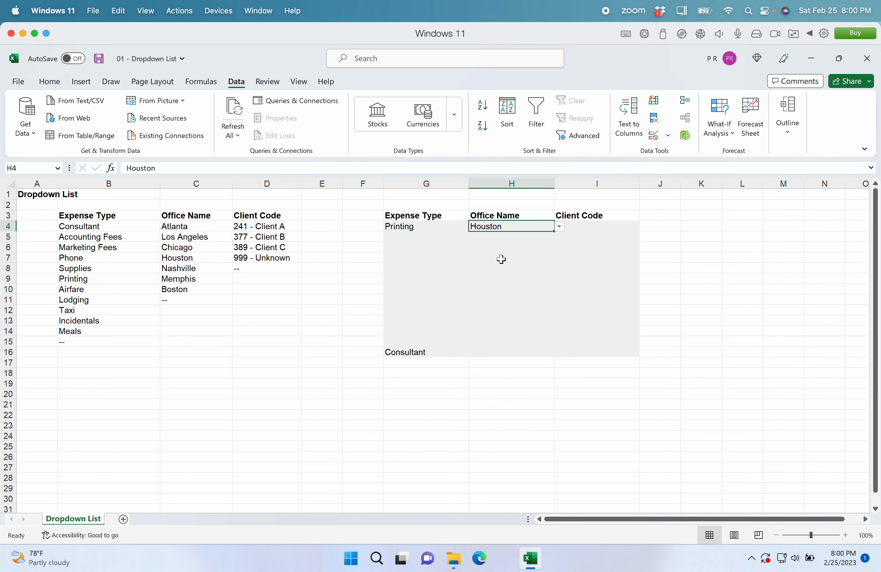
left_click(594, 227)
left_click(645, 227)
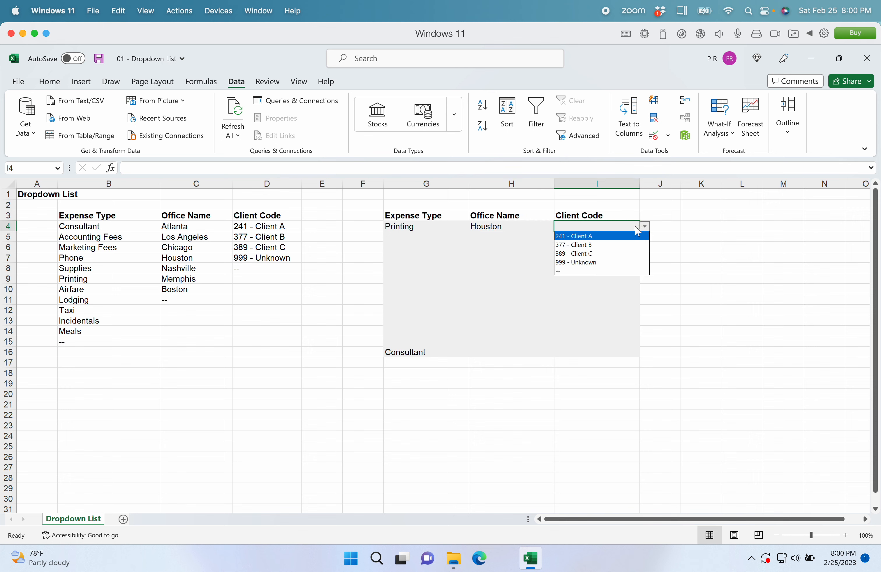
left_click(591, 245)
Try to enter the unlisted client code "123 - Cleint D" in cell I5 to test the validation
left_click(572, 237)
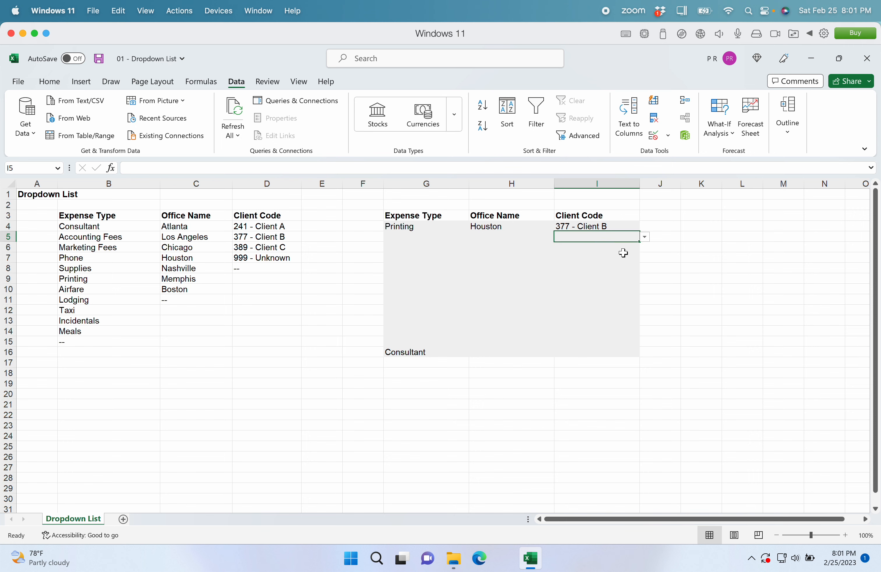
type("123")
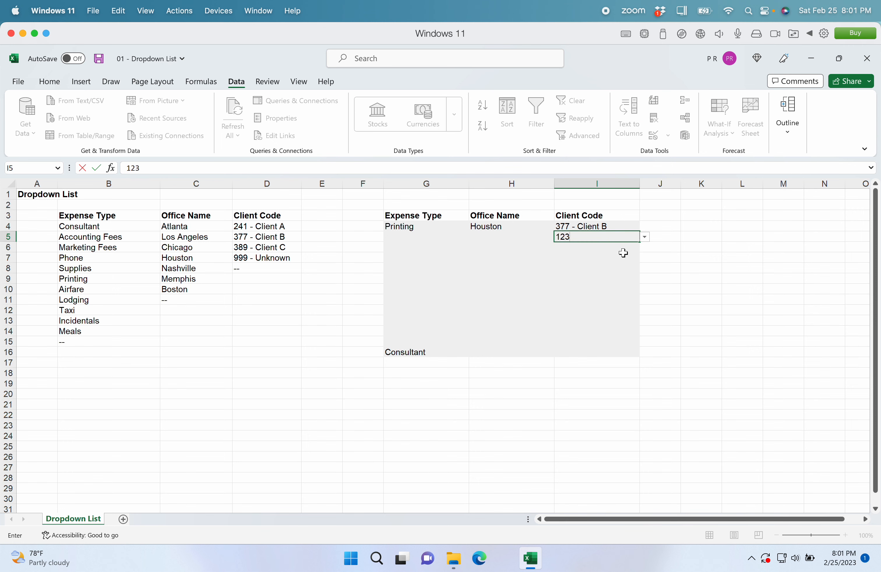
type(" - Cleint D")
key("Return")
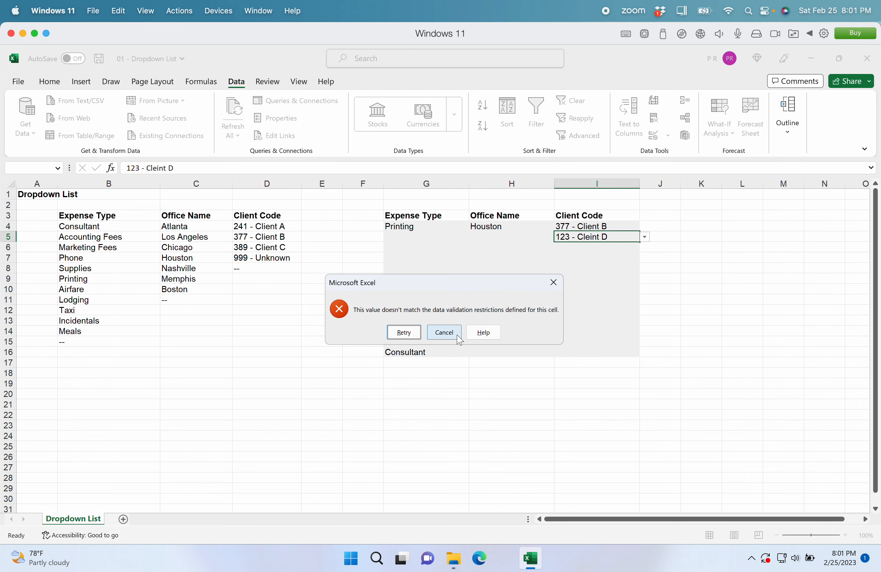
Retry the entry in I5, replacing the text with the listed code "241 - Client A"
left_click(408, 335)
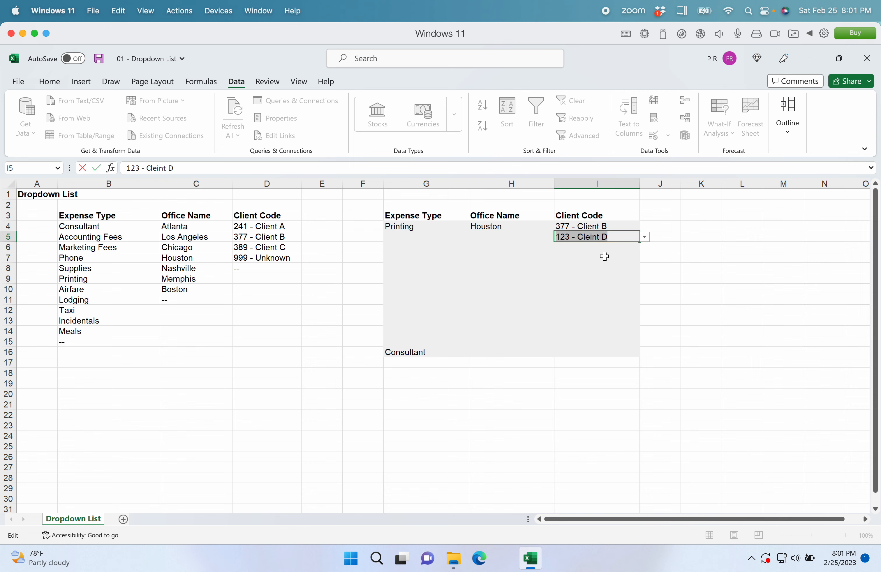
type("241")
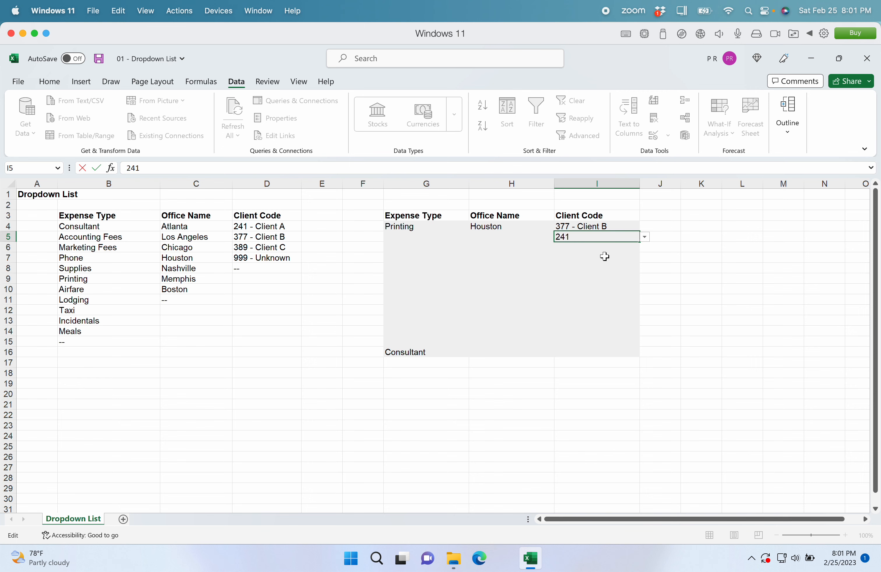
type(" - Client A")
key("Return")
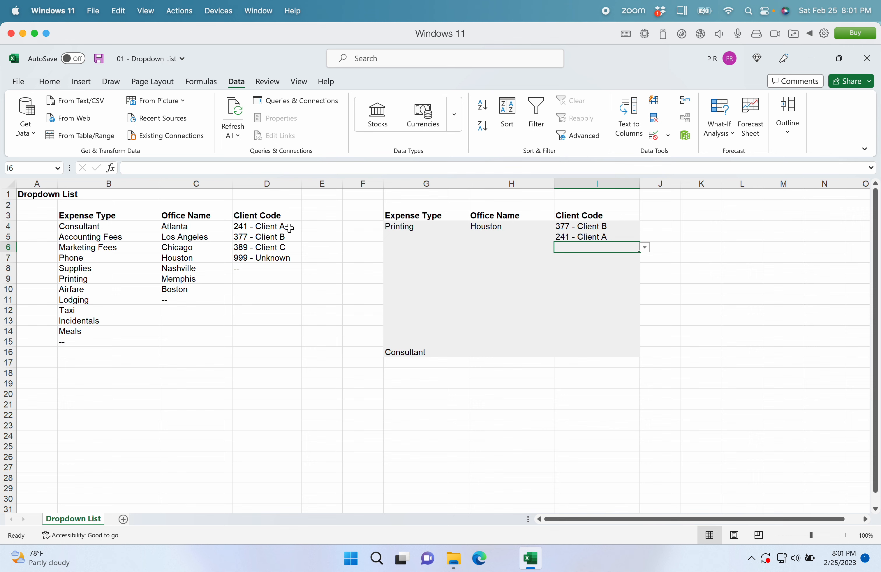
Choose 999 - Unknown from the Client Code dropdown in cell I16
left_click(615, 350)
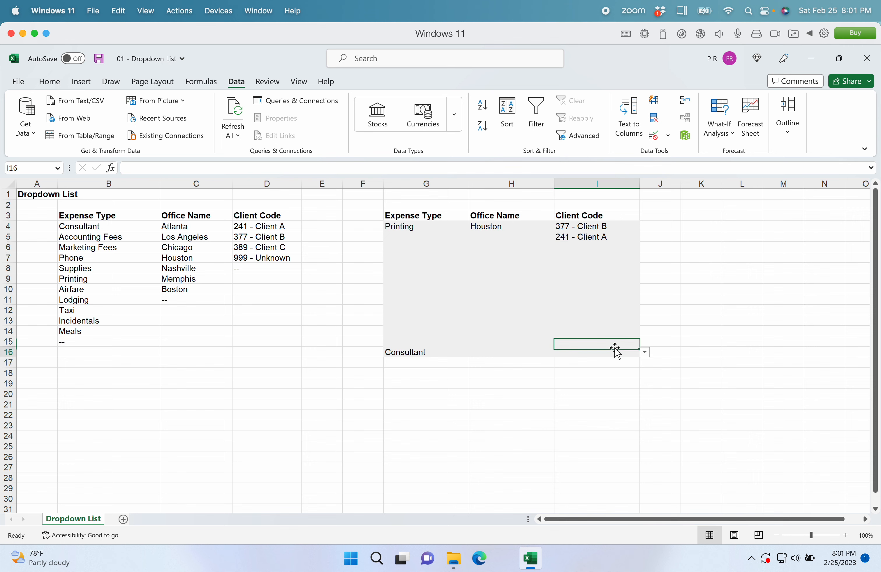
left_click(645, 353)
left_click(584, 388)
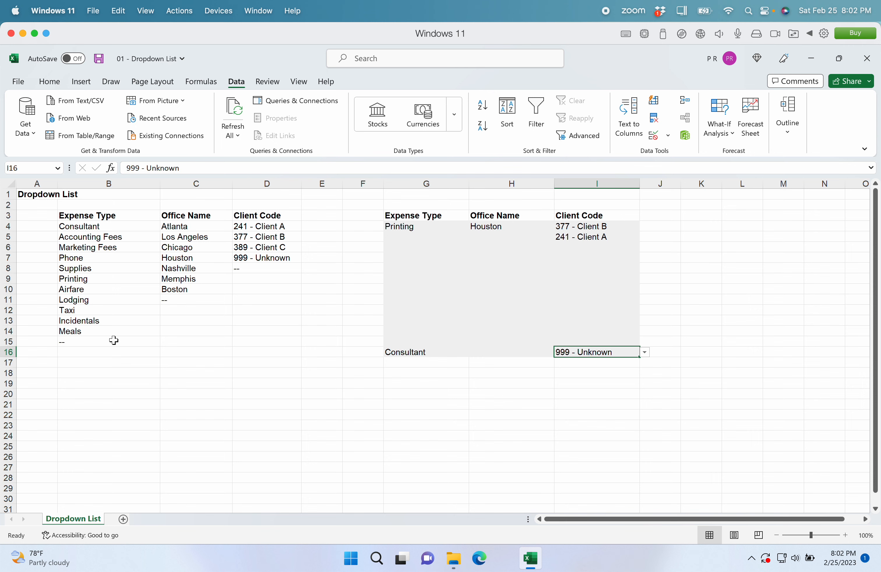
left_click(433, 227)
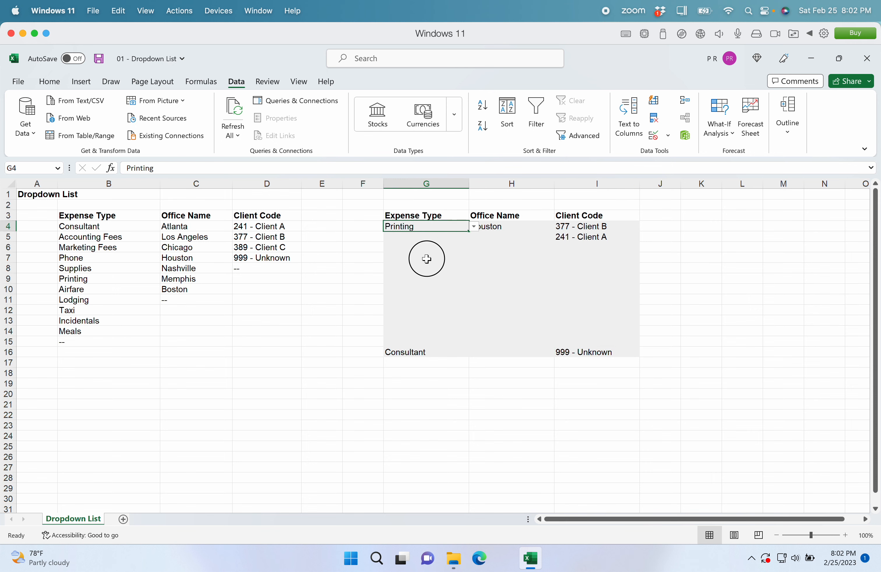
left_click_drag(427, 259, 423, 352)
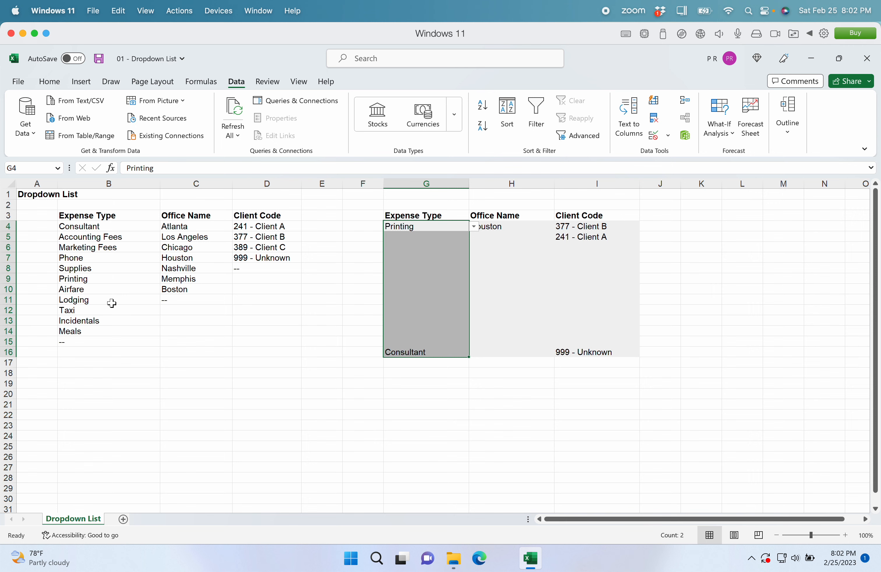
Move the "--" placeholder at the end of the Expense Type source list from B15 down to B16
left_click(93, 339)
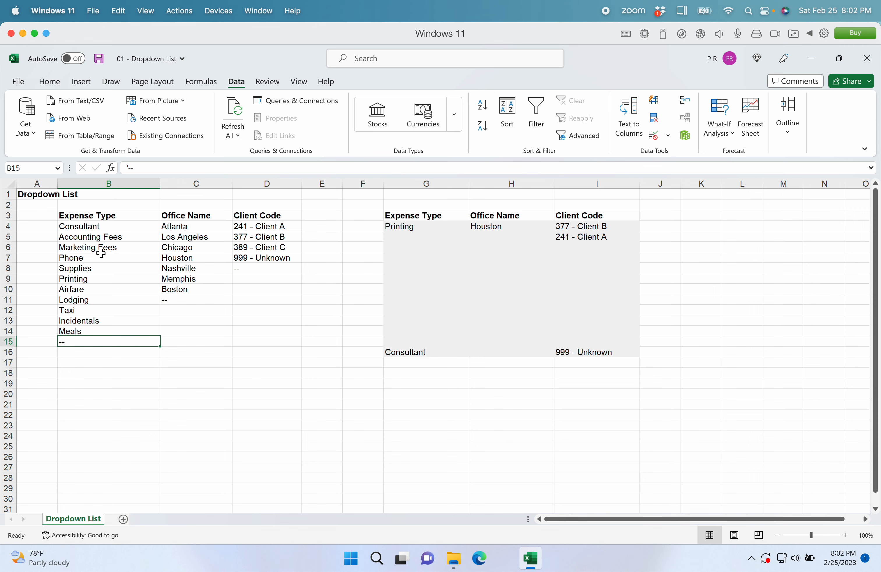
key("ctrl+c")
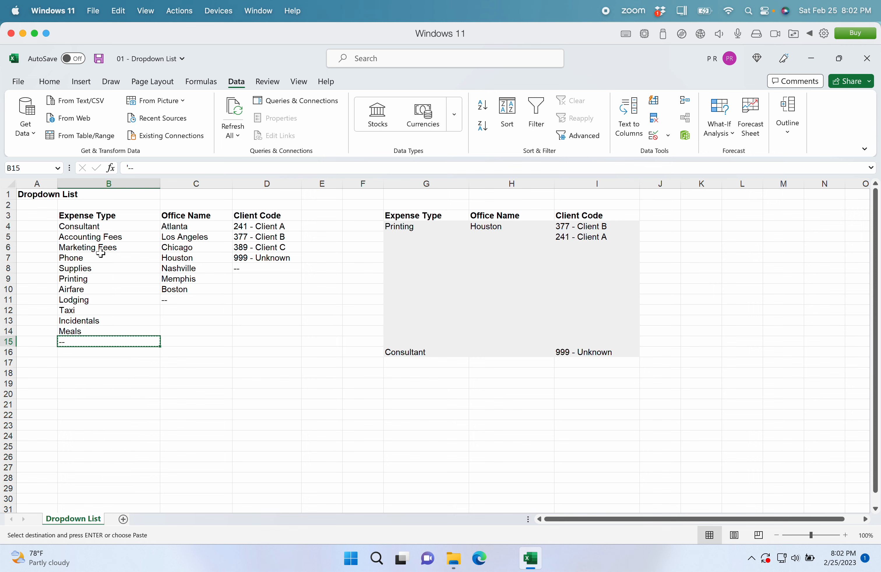
key("Down")
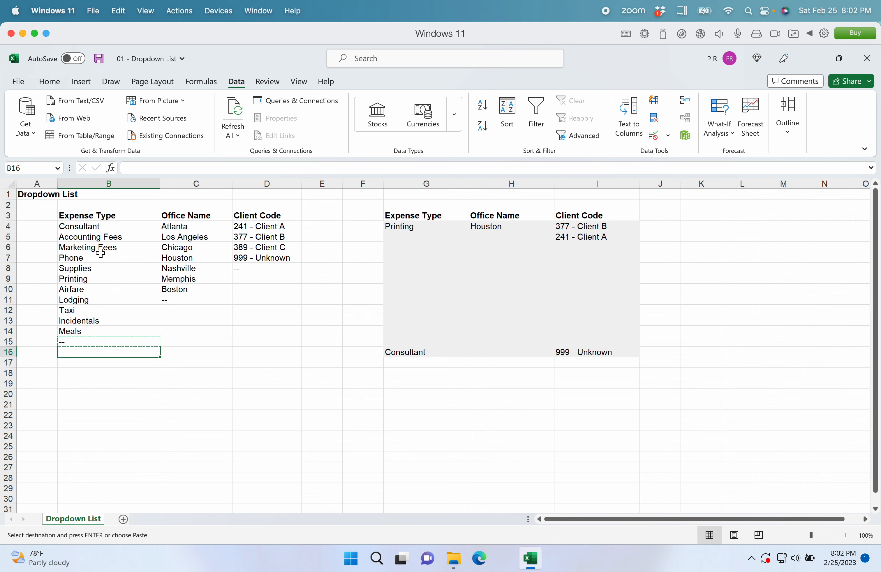
key("Return")
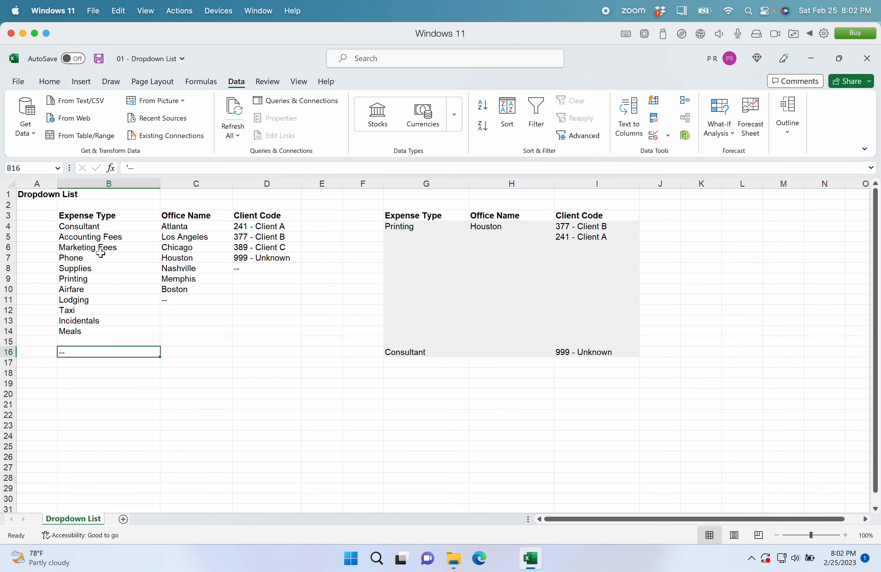
Enter the new expense type "Housing" in cell B15, above the placeholder row
left_click(74, 341)
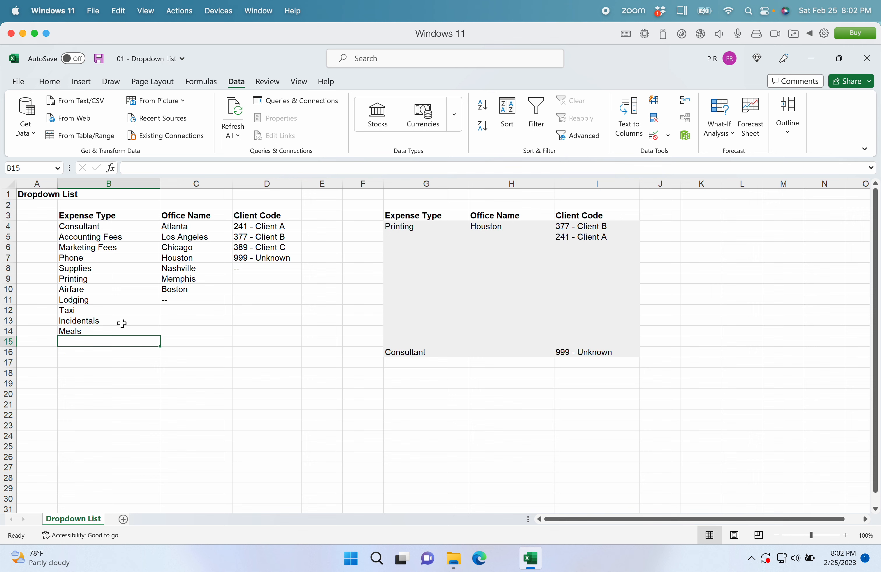
type("Housing")
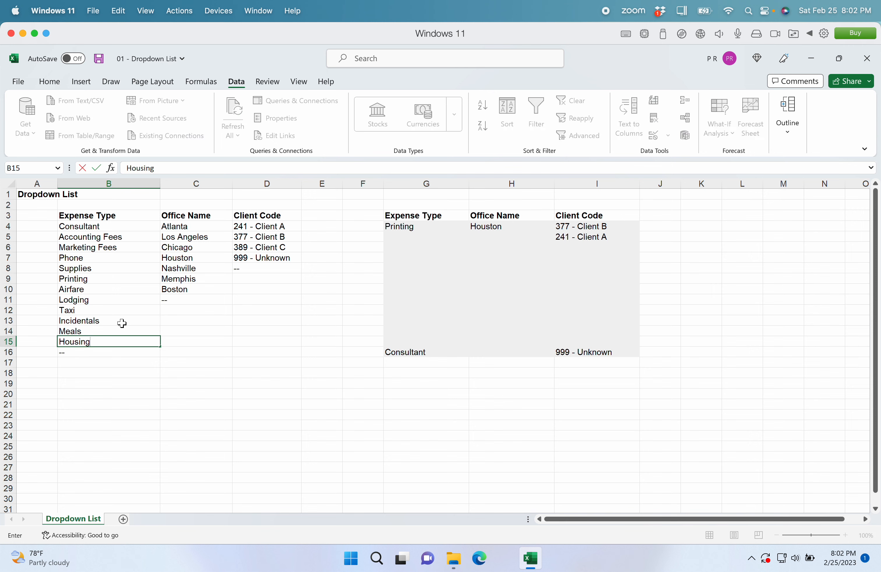
key("Return")
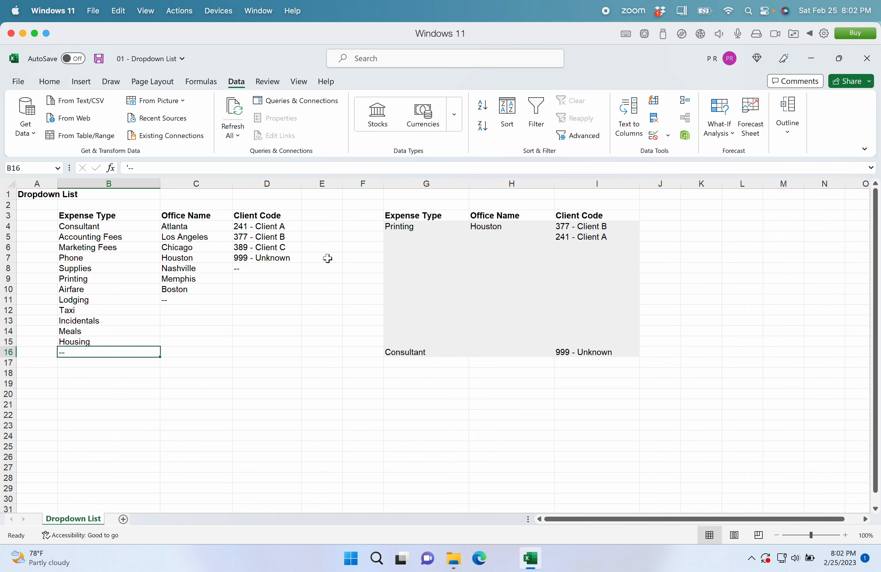
Check the end of the Expense Type dropdown in G5 for the Housing option without choosing an entry
left_click(409, 239)
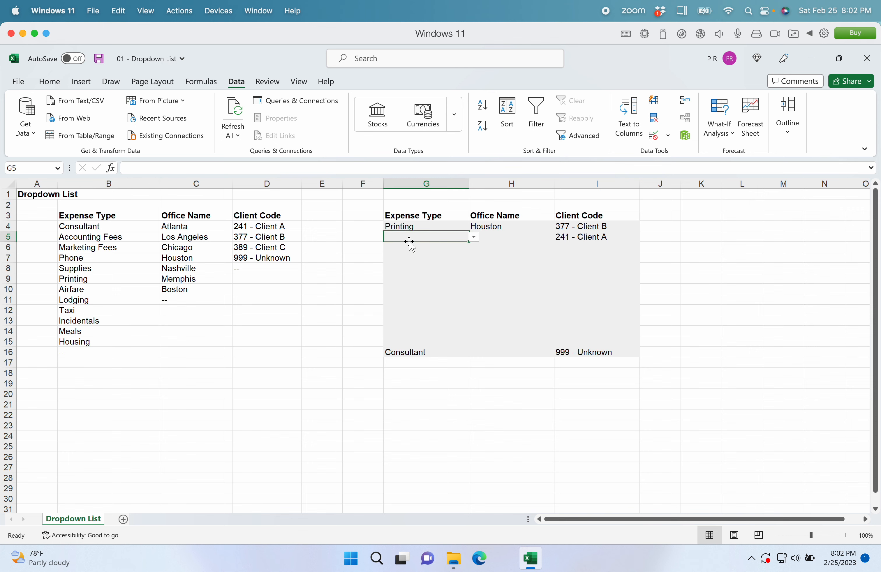
left_click(474, 237)
left_click_drag(475, 266, 474, 300)
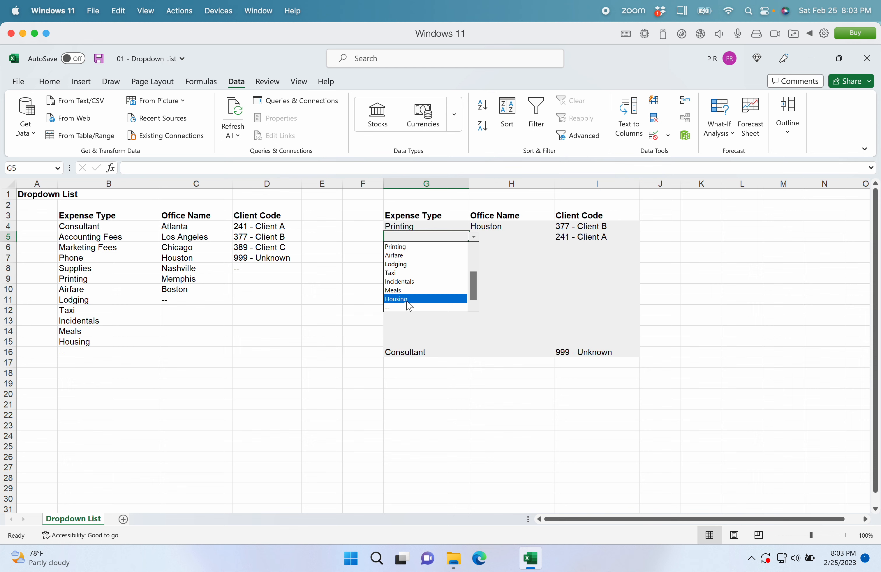
left_click(221, 346)
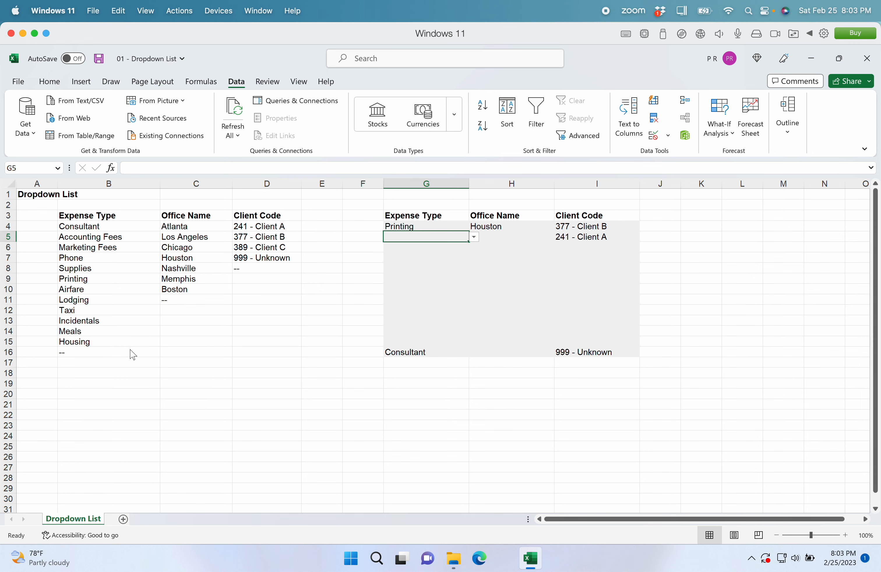
Enter the expense type "Snacks" in cell B17, below the placeholder row of the source list
left_click(88, 361)
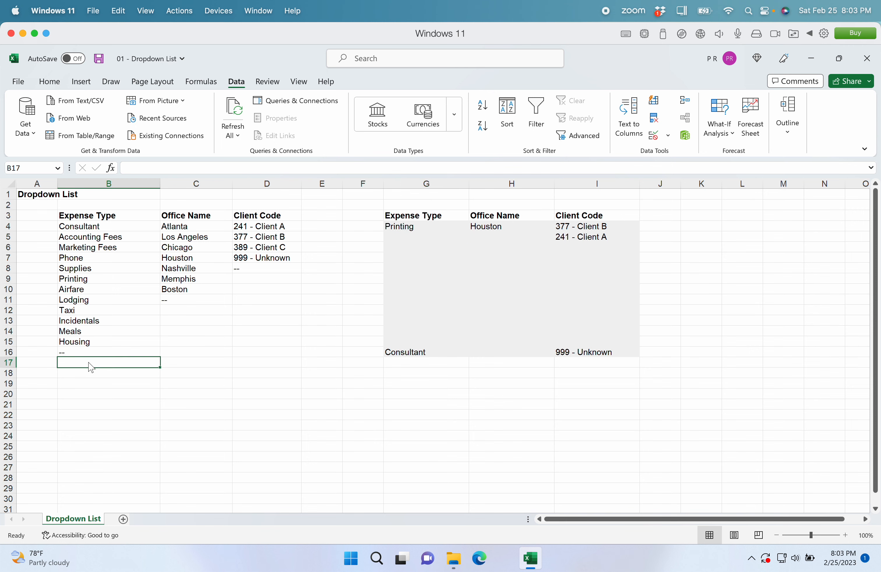
type("Snacks")
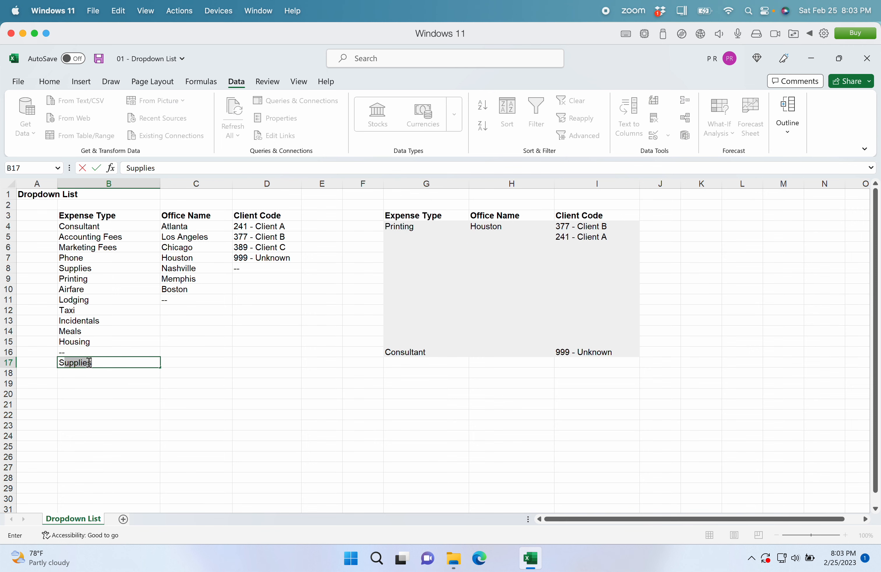
key("Return")
left_click(88, 362)
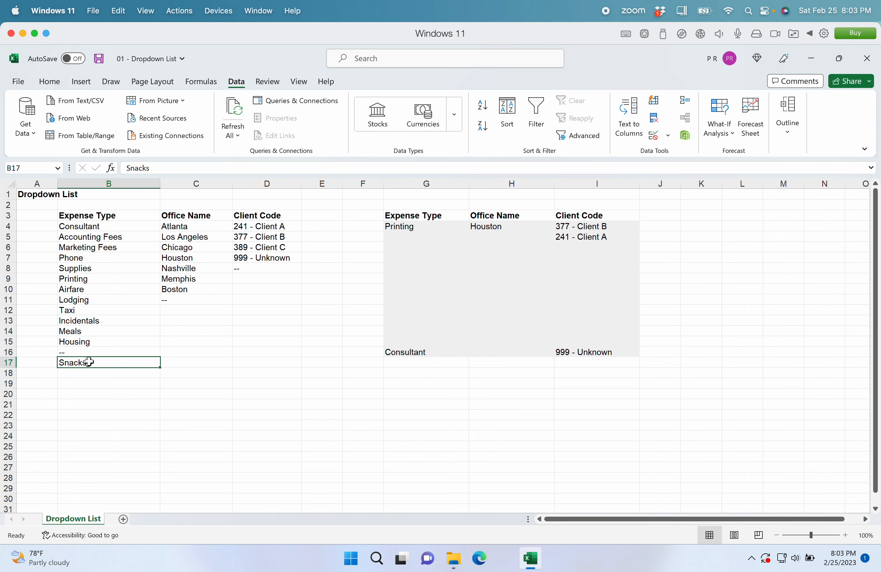
Check the Expense Type dropdown in G5 for the Snacks option without choosing an entry
left_click(398, 237)
left_click(474, 237)
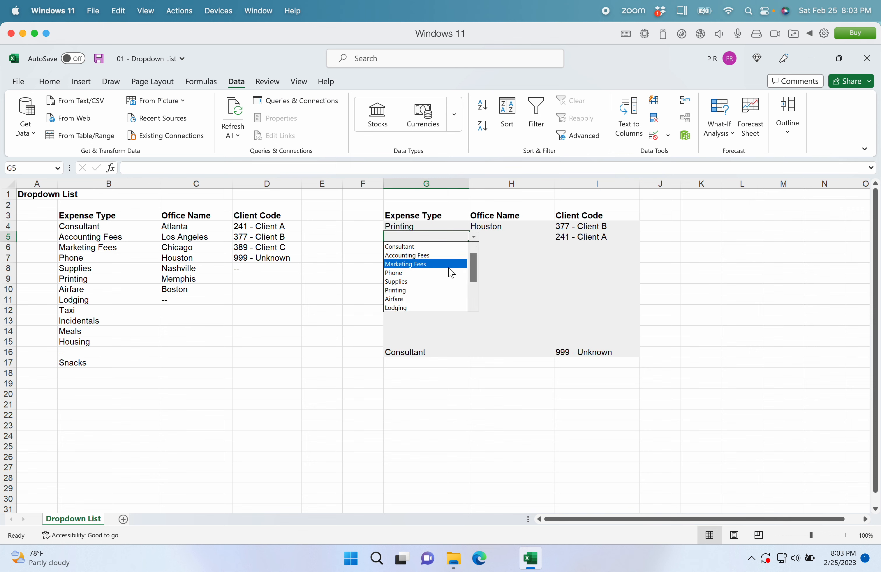
left_click_drag(472, 266, 478, 305)
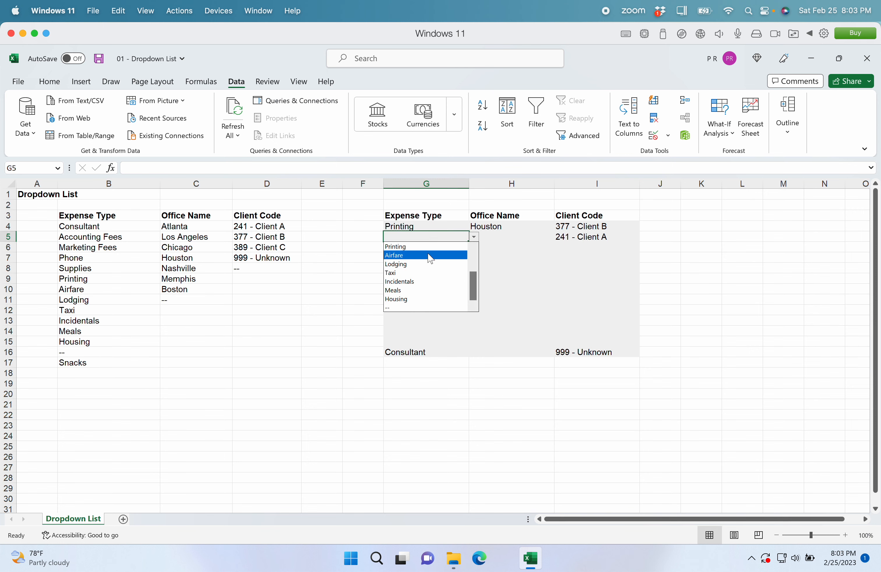
left_click(505, 270)
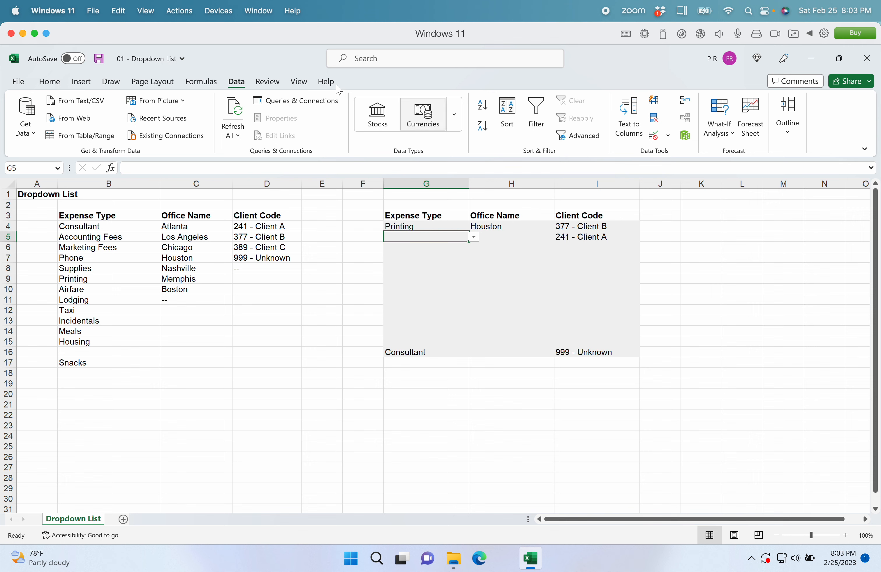
Extend the data validation list source of cell G5 to =$B$4:$B$17
left_click(654, 137)
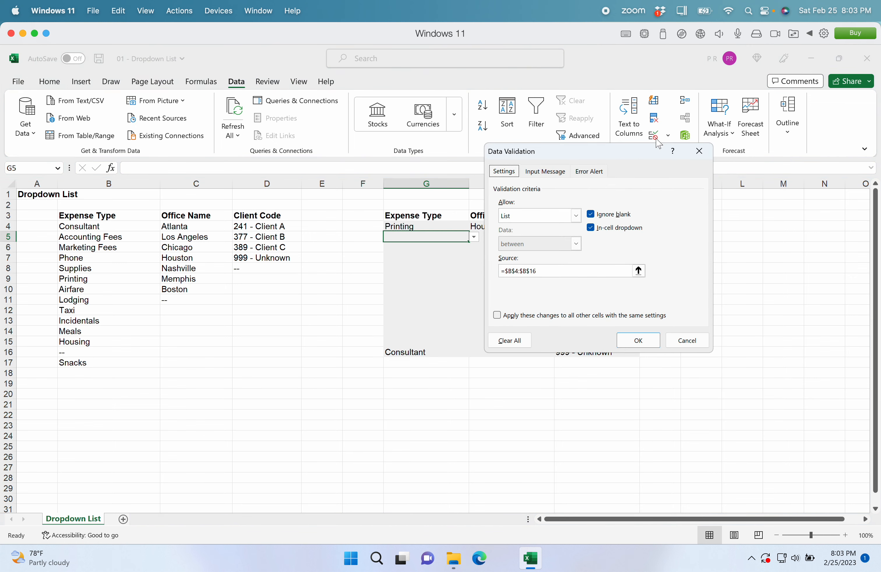
left_click(553, 274)
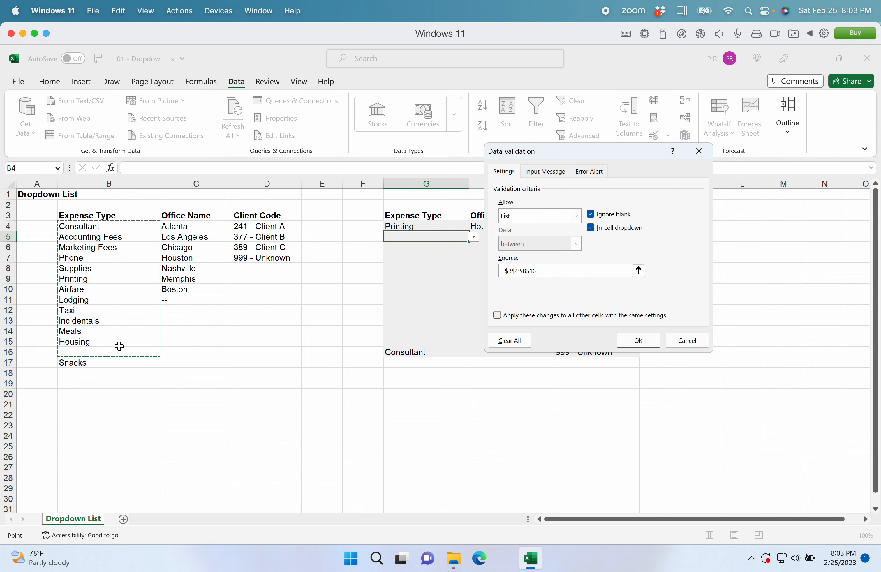
left_click(114, 227)
left_click_drag(113, 228, 97, 361)
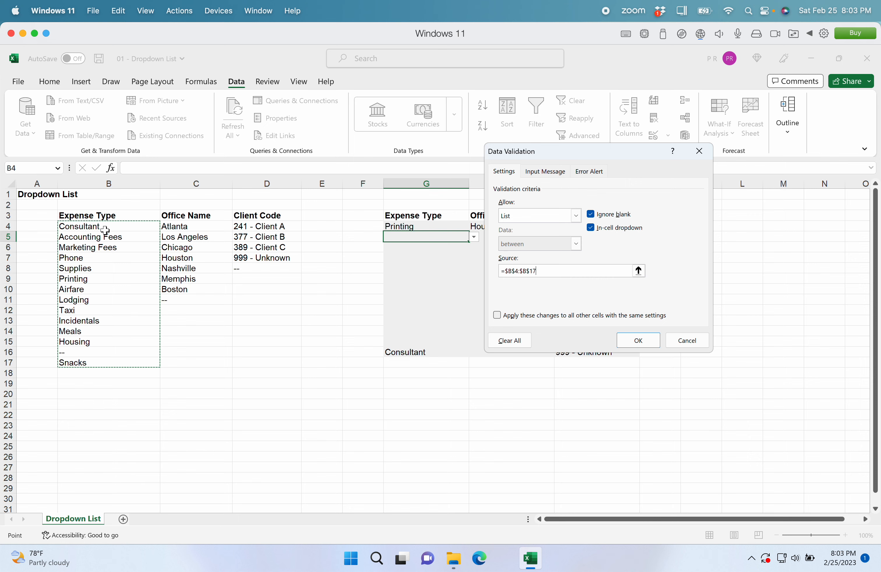
left_click(638, 340)
Review the last options of the G5 dropdown with its extended source range, leaving the cell empty
left_click(474, 237)
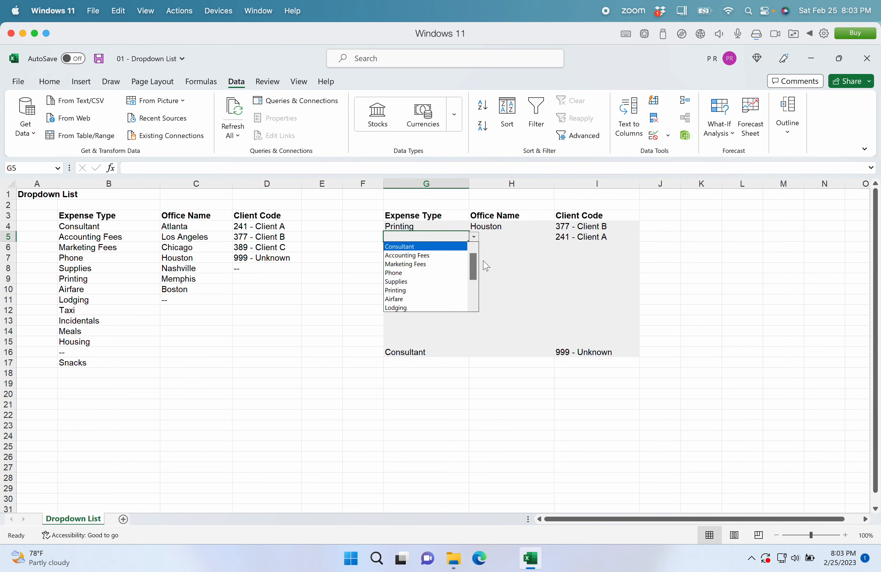
left_click_drag(480, 262, 475, 297)
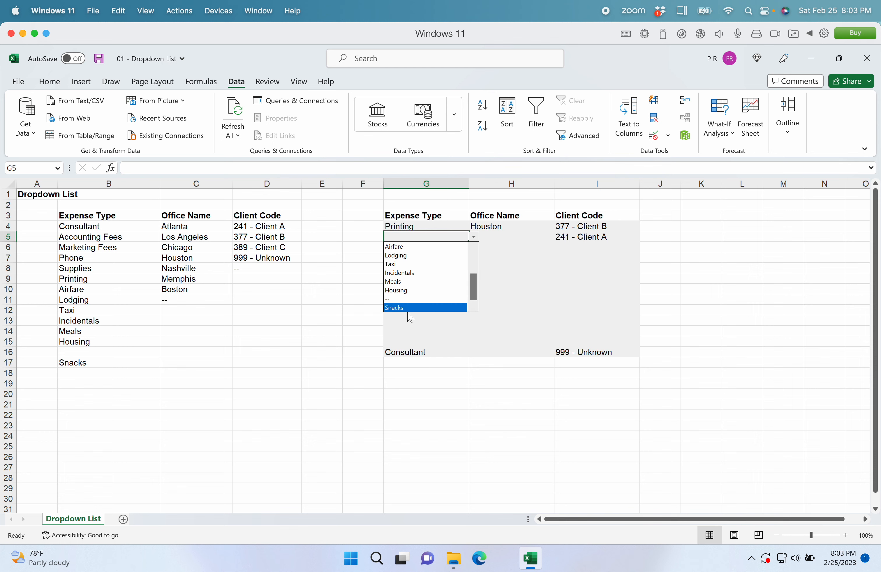
left_click(520, 298)
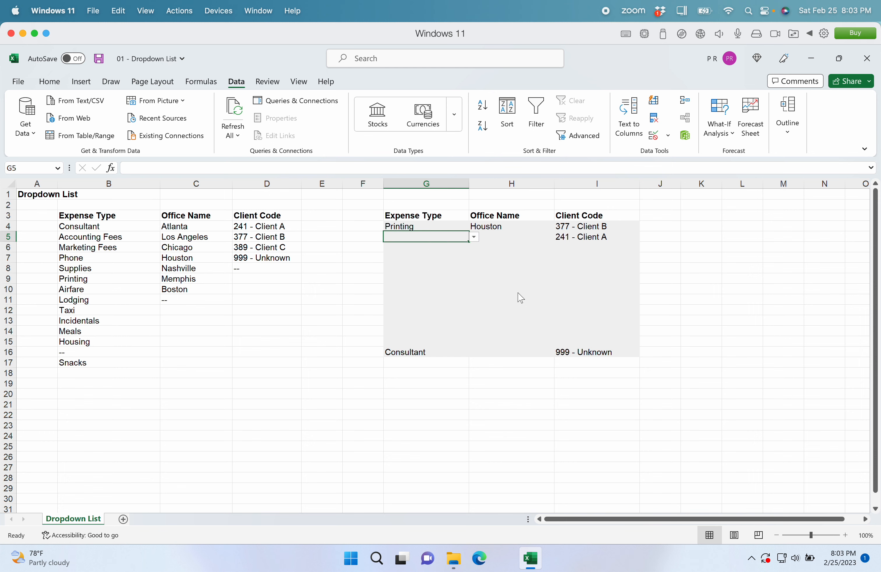